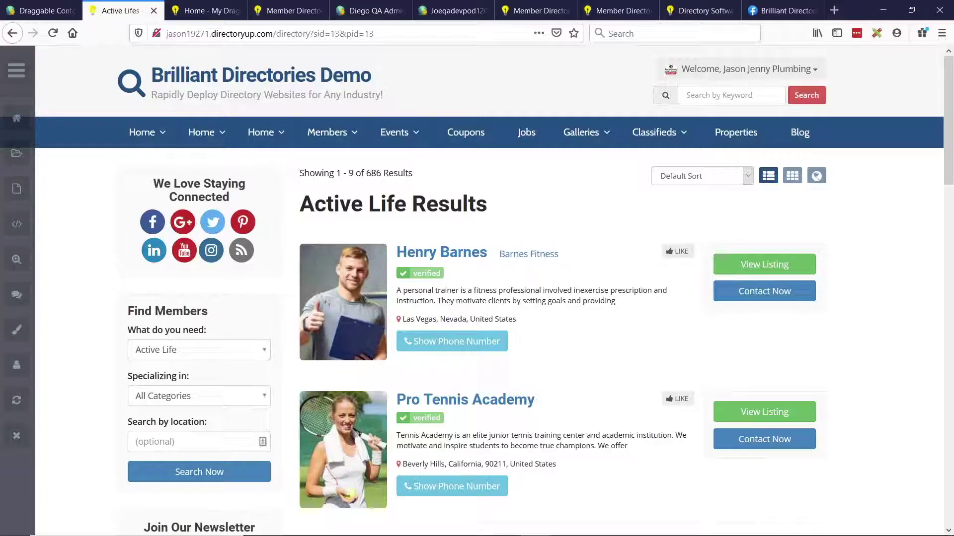
From the admin dashboard, open Content > Edit Web Pages.
key("ctrl+shift+Tab")
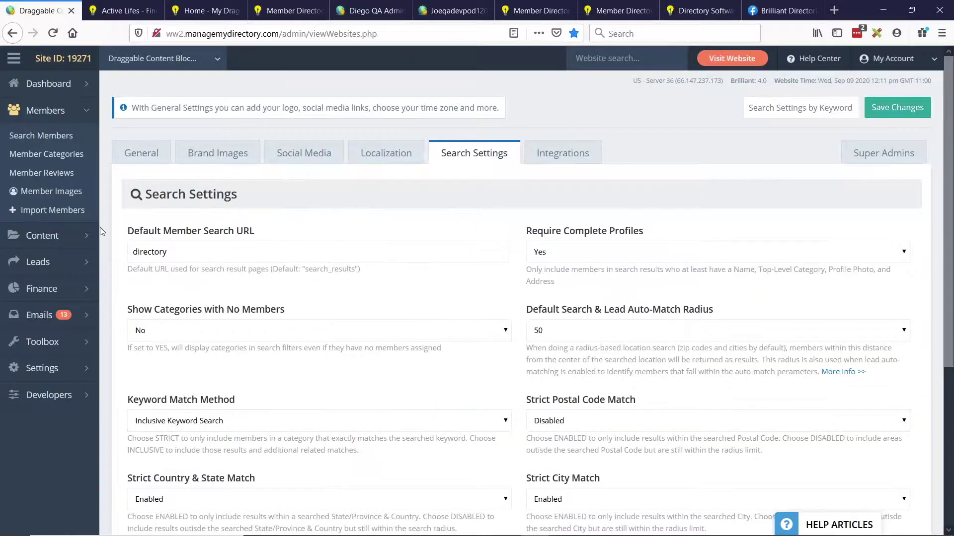
left_click(41, 89)
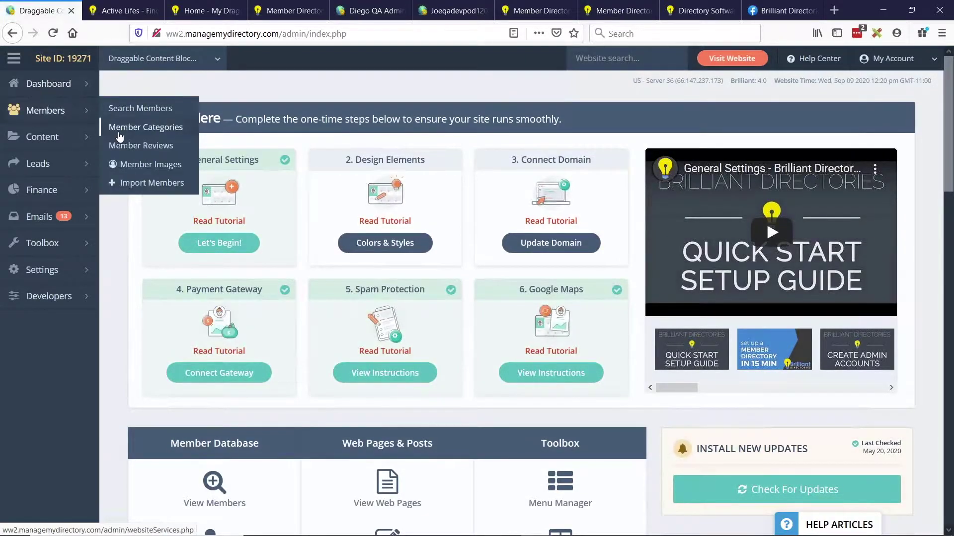
left_click(87, 135)
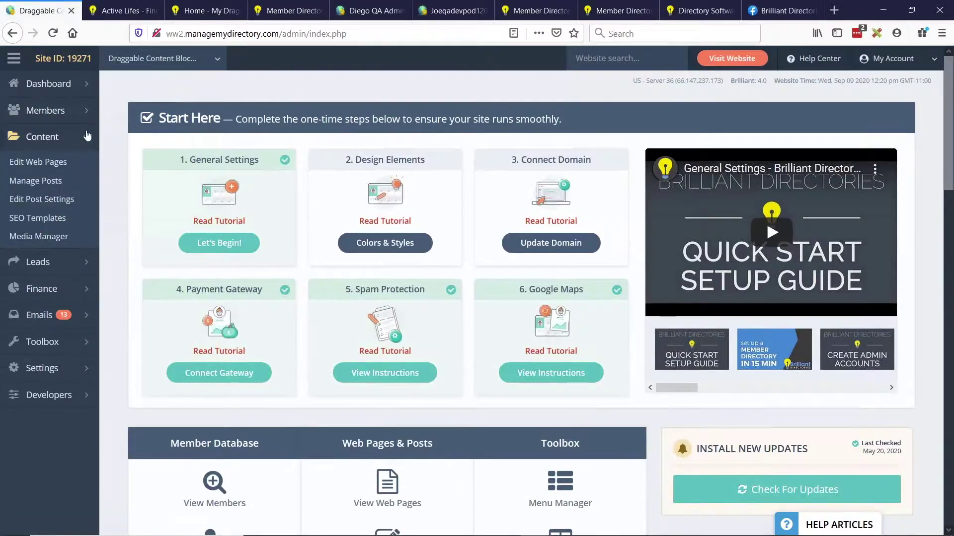
left_click(50, 168)
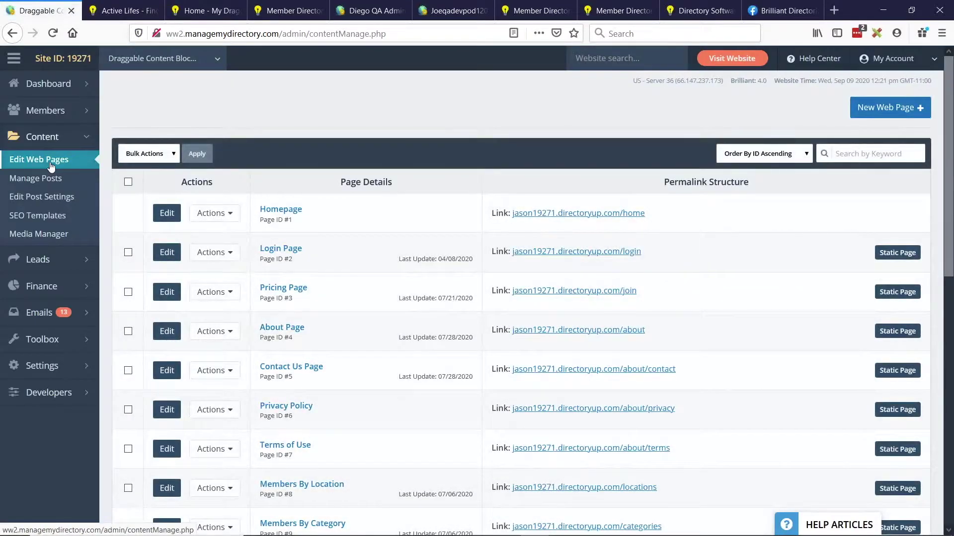
Create a new web page with slug 'content-blocks' and title 'Sample Content Blocks'.
left_click(916, 113)
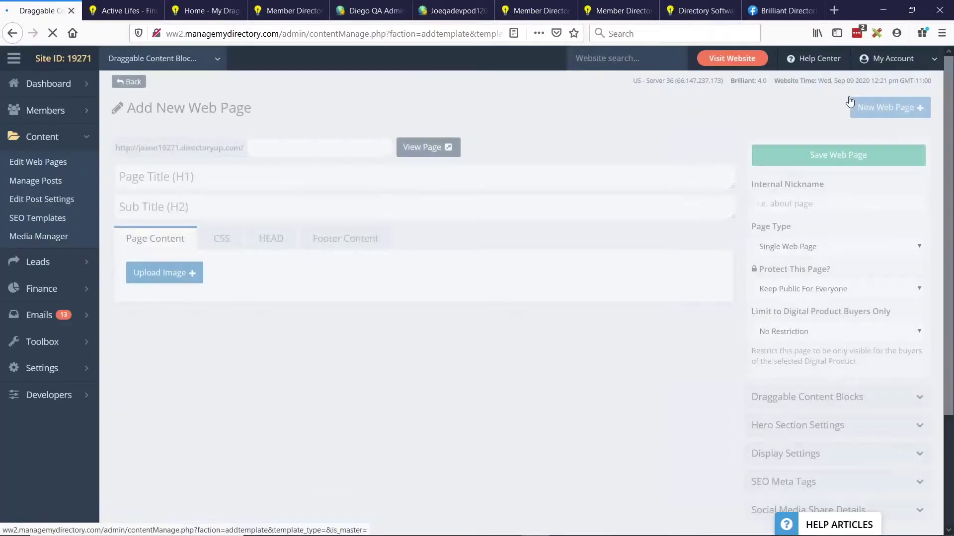
left_click(310, 145)
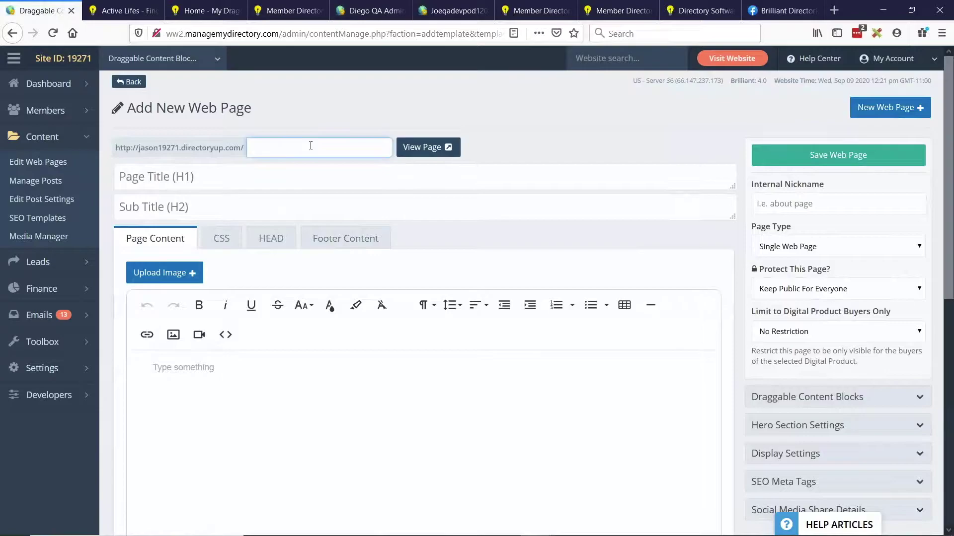
type("content-blocks")
left_click(256, 175)
type("S")
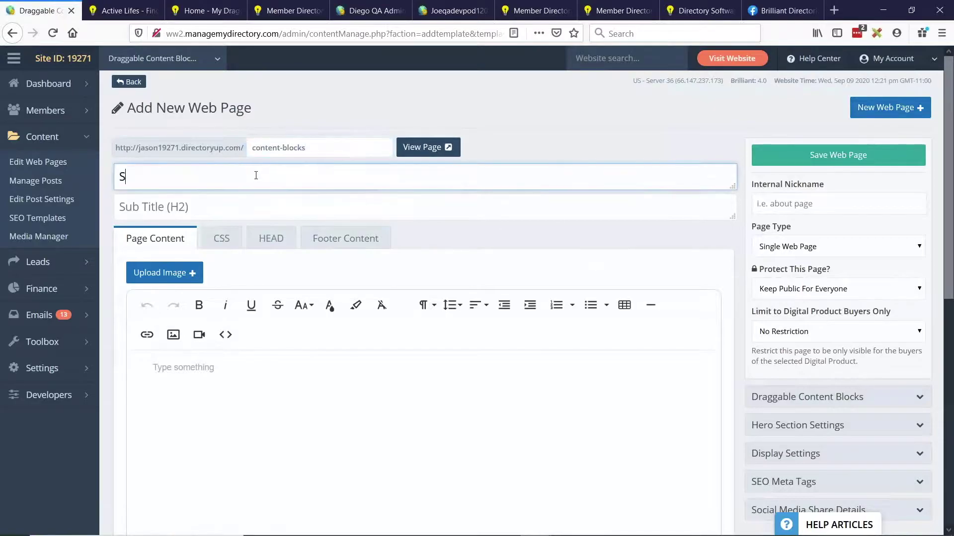
type("ample Content Blockds")
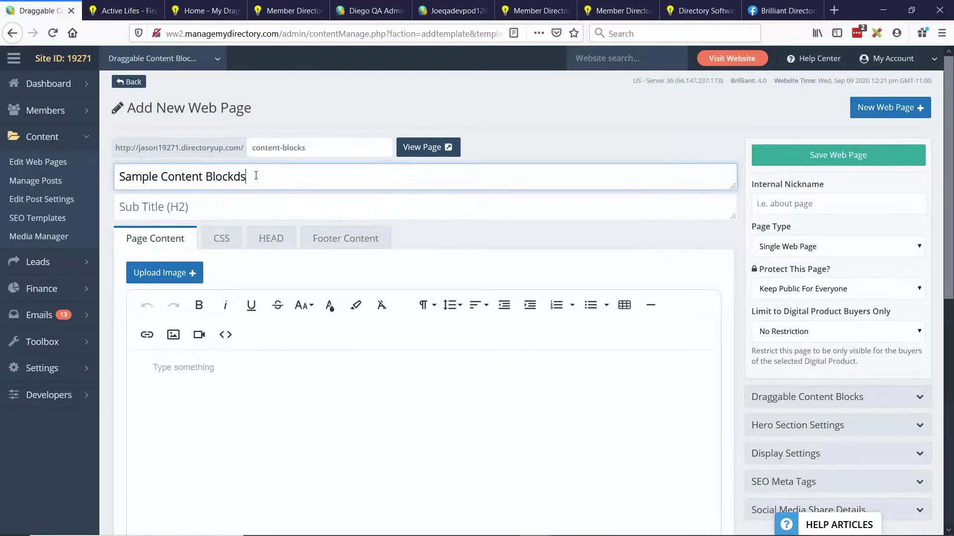
key("BackSpace")
key("BackSpace")
type("s")
Drag the 3 Column Feature List block from Draggable Content Blocks into the page content.
scroll(828, 348, "down", 1)
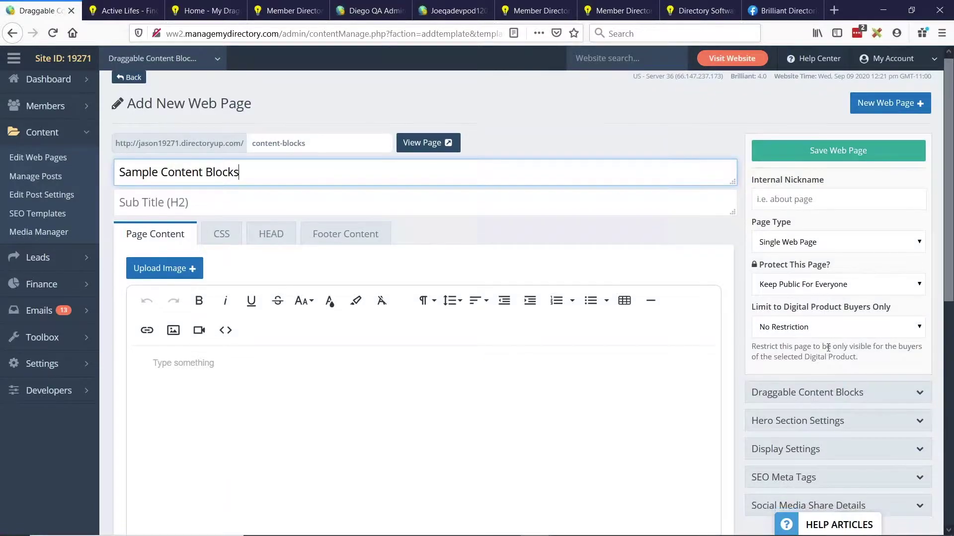
scroll(828, 348, "down", 5)
left_click(820, 267)
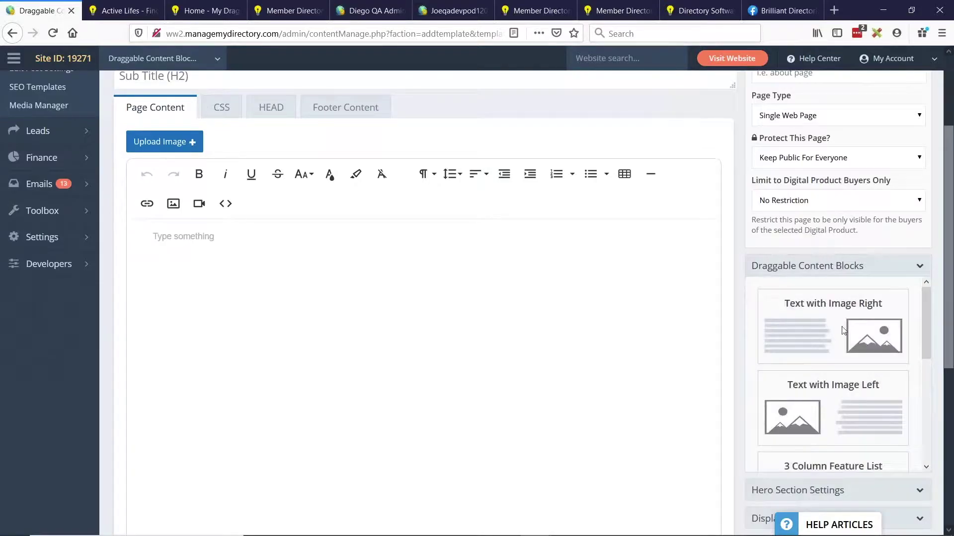
scroll(845, 347, "down", 3)
scroll(846, 355, "up", 3)
scroll(840, 338, "down", 2)
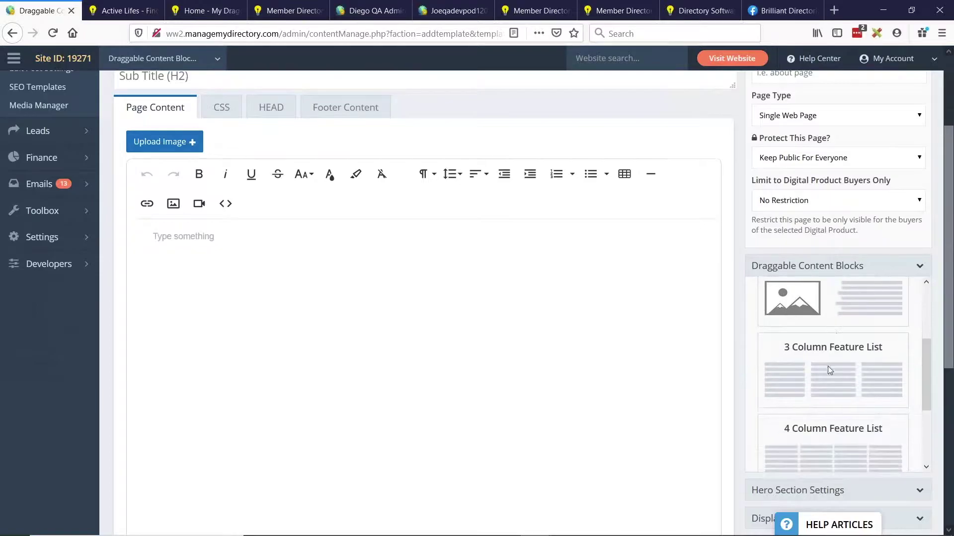
left_click_drag(840, 386, 326, 260)
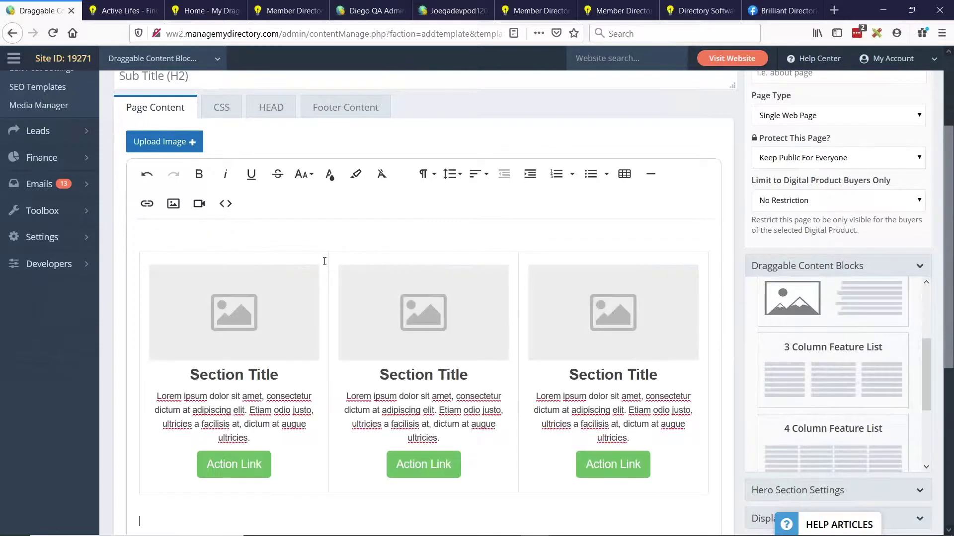
scroll(835, 371, "up", 3)
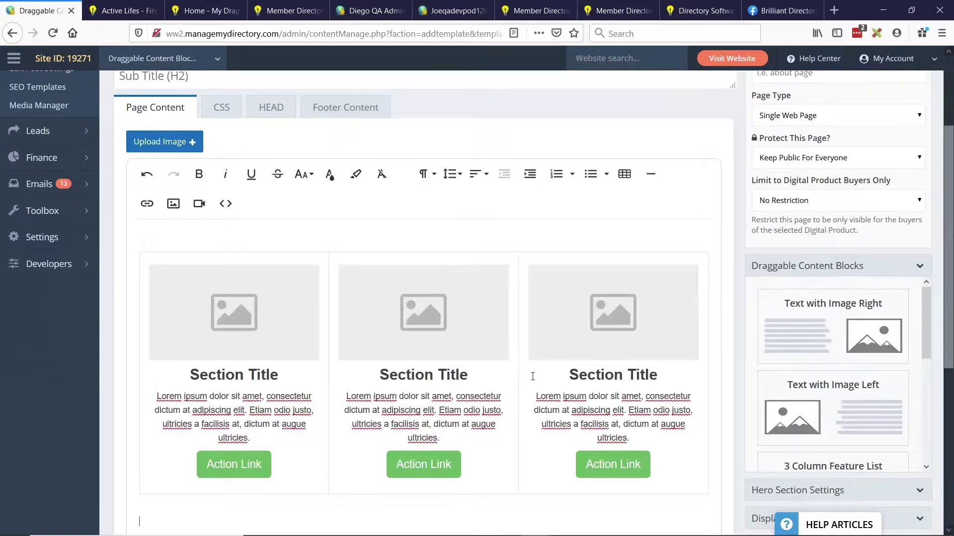
triple_click(200, 408)
left_click(238, 410)
scroll(273, 407, "down", 1)
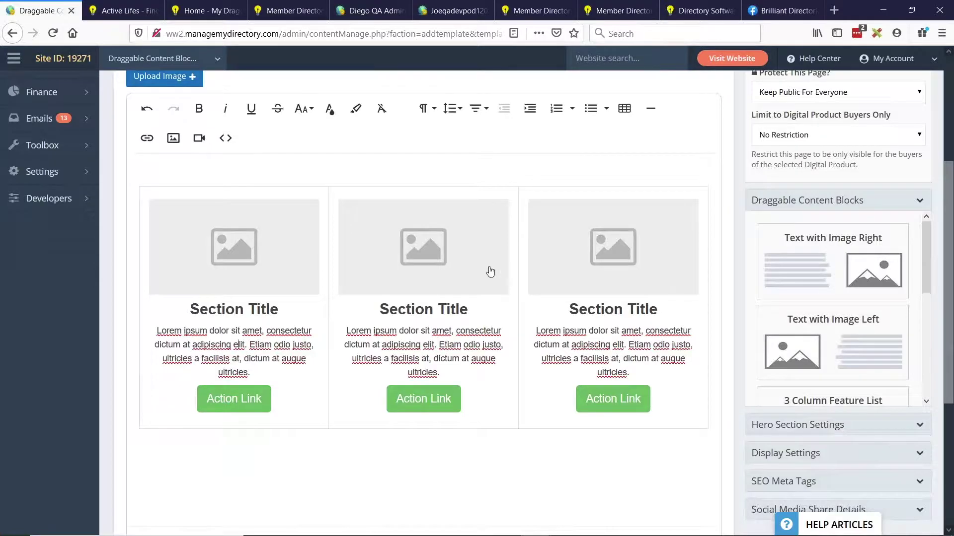
scroll(381, 319, "up", 1)
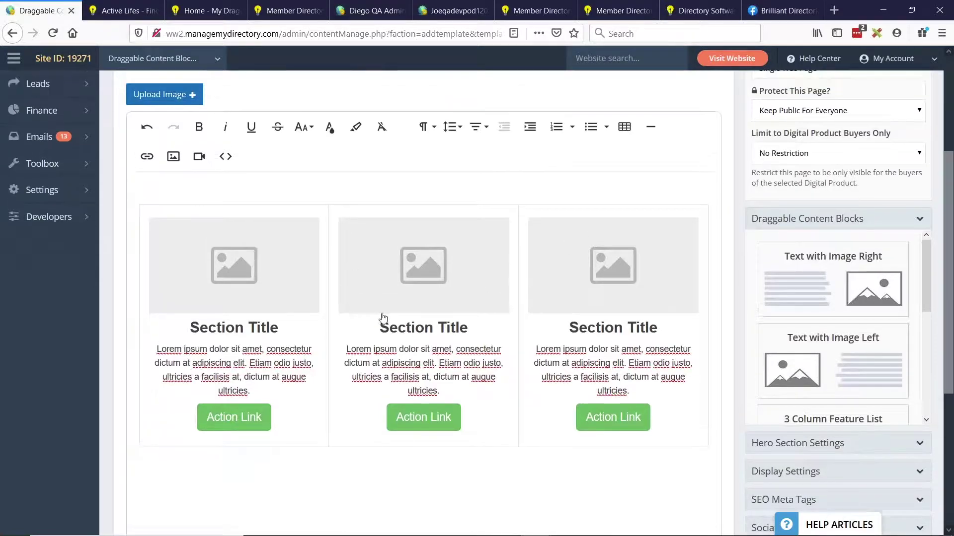
Replace the first two placeholder images with the woman-with-mug and two laughing women photos.
left_click(230, 316)
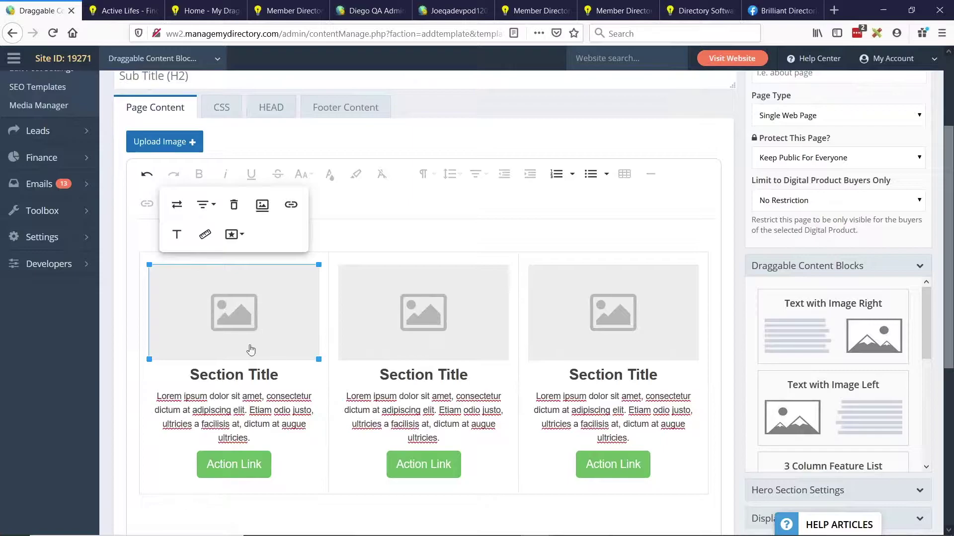
left_click(178, 210)
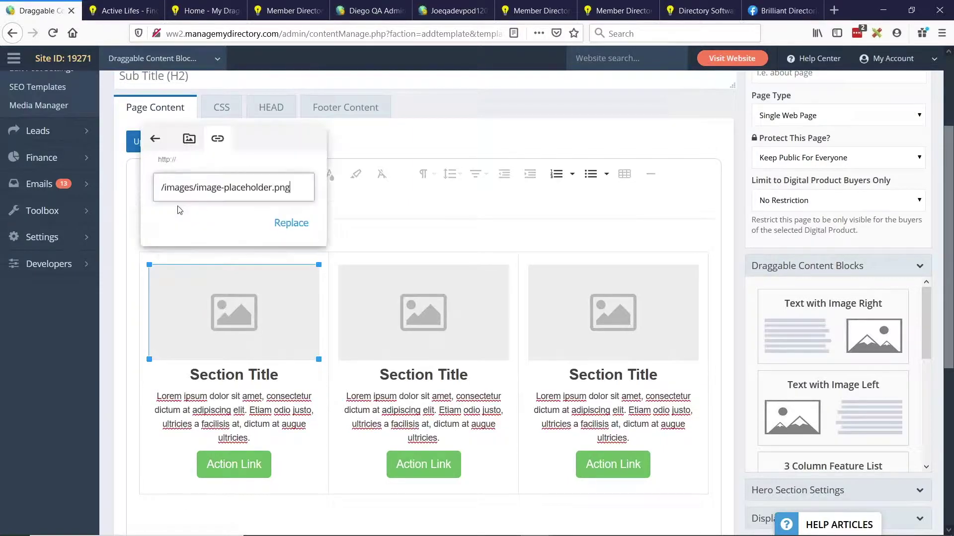
left_click(188, 144)
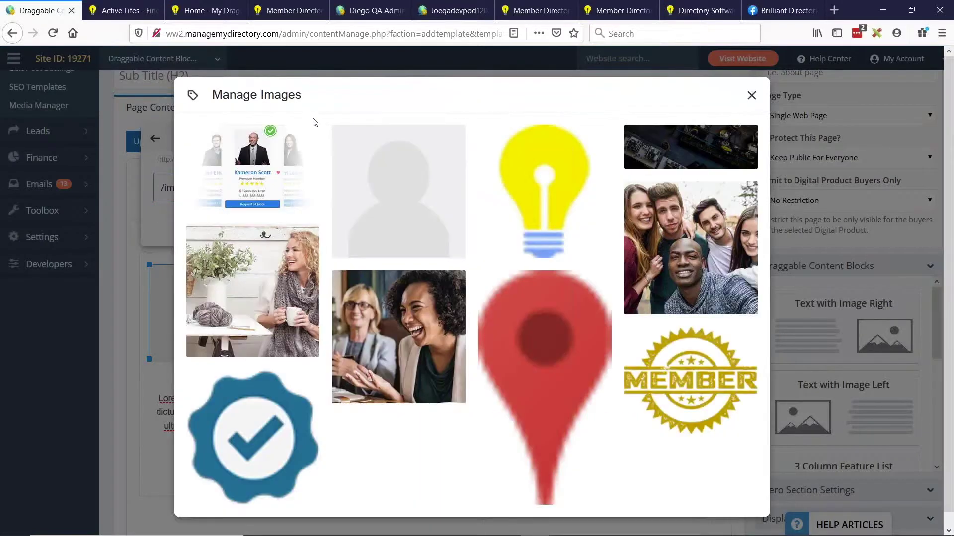
left_click(252, 300)
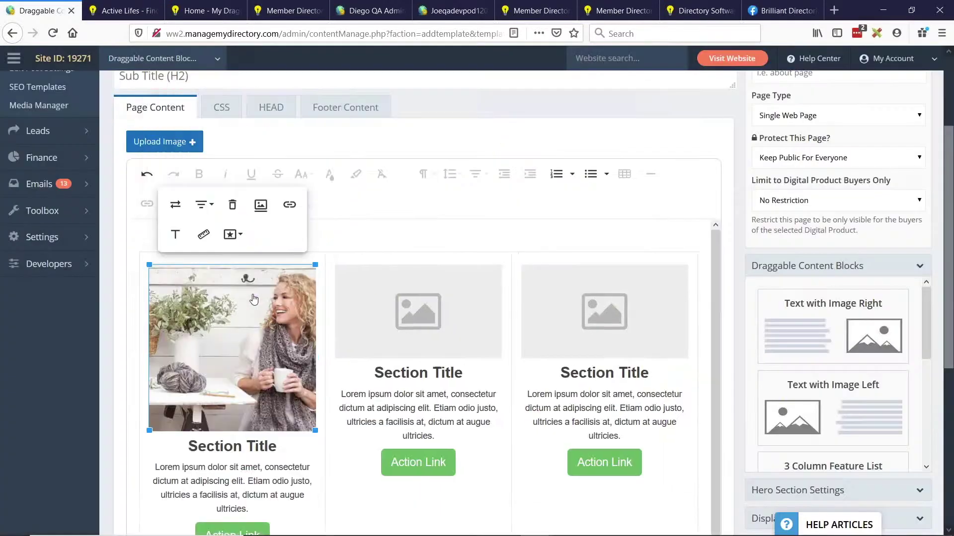
left_click(408, 321)
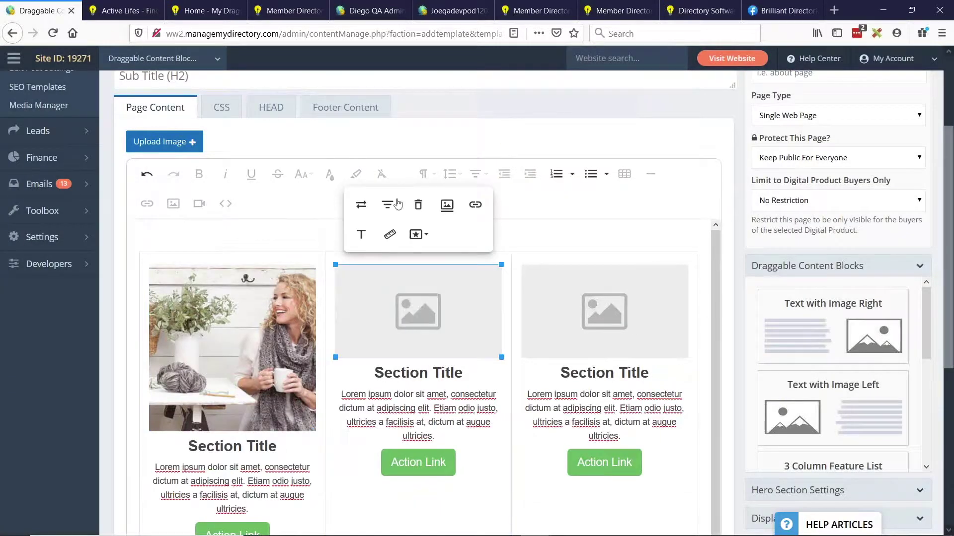
left_click(367, 201)
left_click(373, 140)
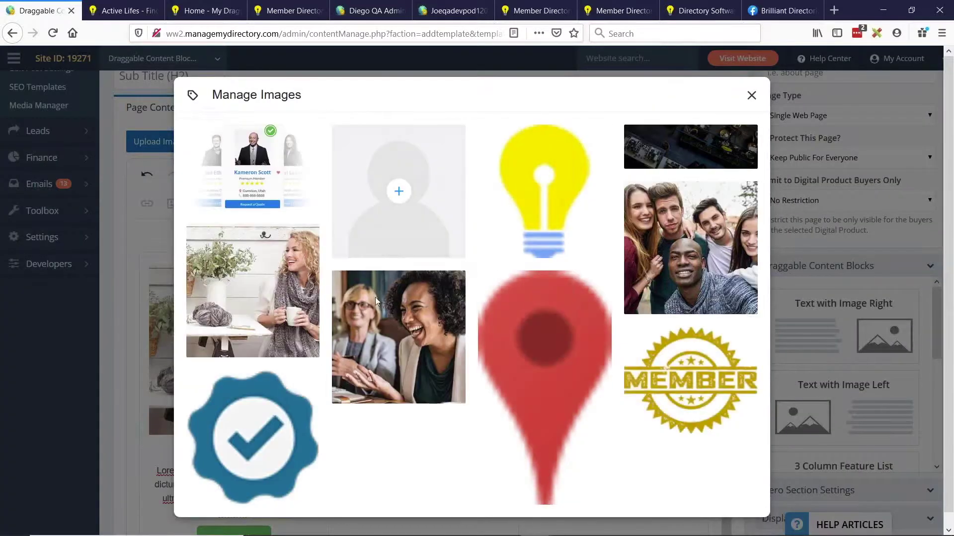
left_click(402, 337)
Replace the third column's placeholder image with the group photo.
left_click(579, 325)
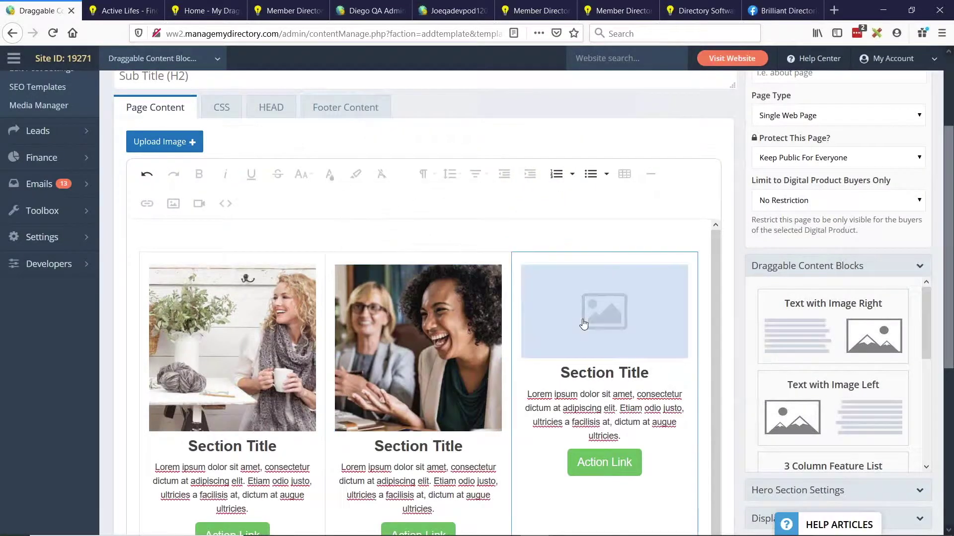
left_click(584, 324)
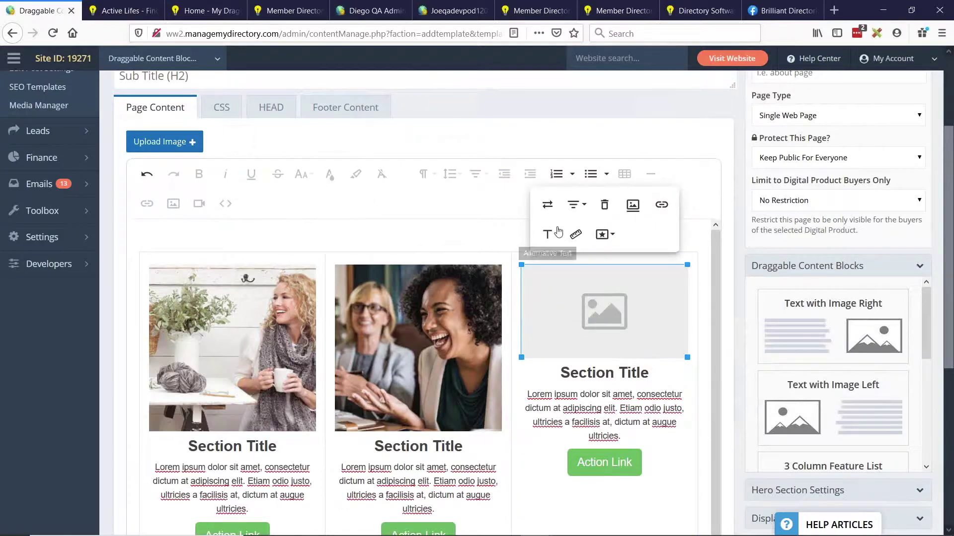
left_click(550, 208)
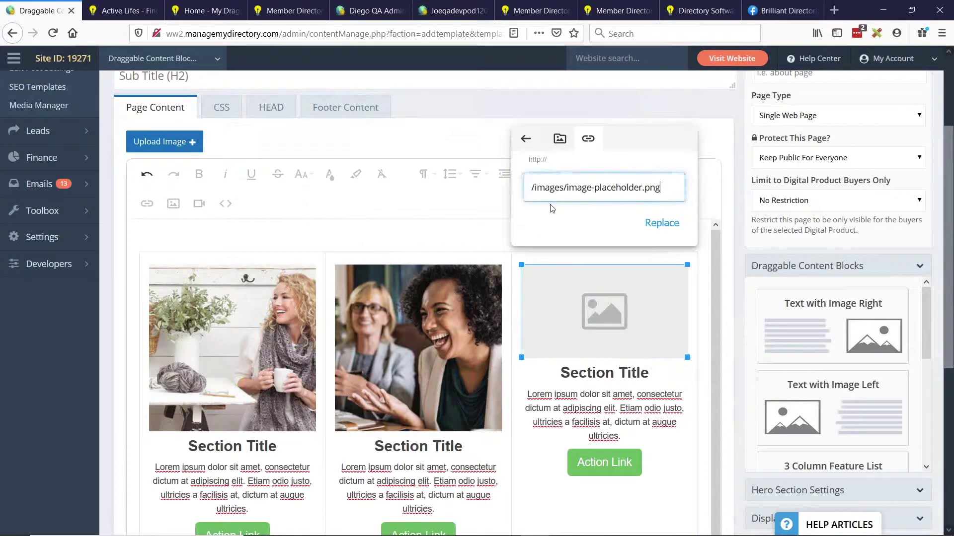
left_click(560, 138)
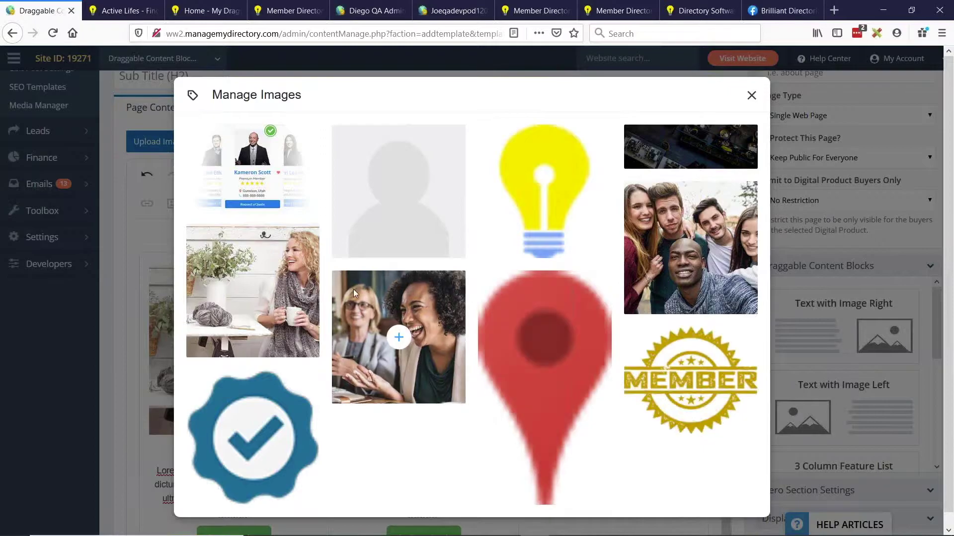
left_click(691, 252)
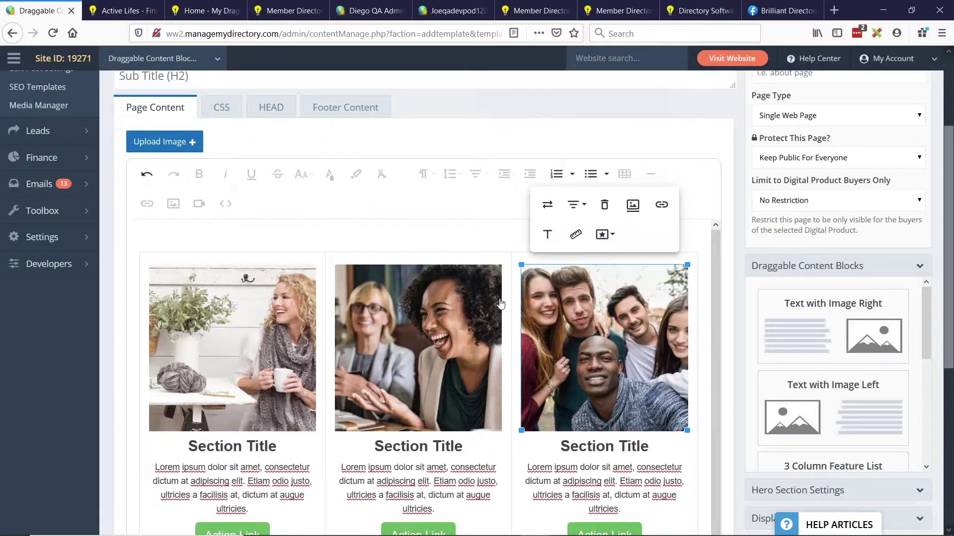
scroll(255, 199, "down", 2)
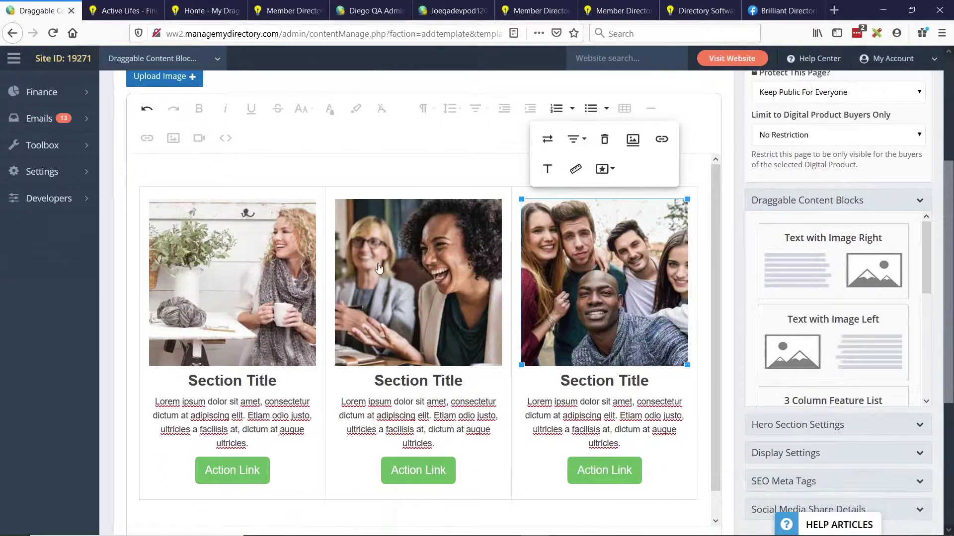
Retitle the first column 'Feature 1' in bold.
scroll(254, 199, "down", 1)
left_click(206, 354)
double_click(206, 354)
type("Feature ")
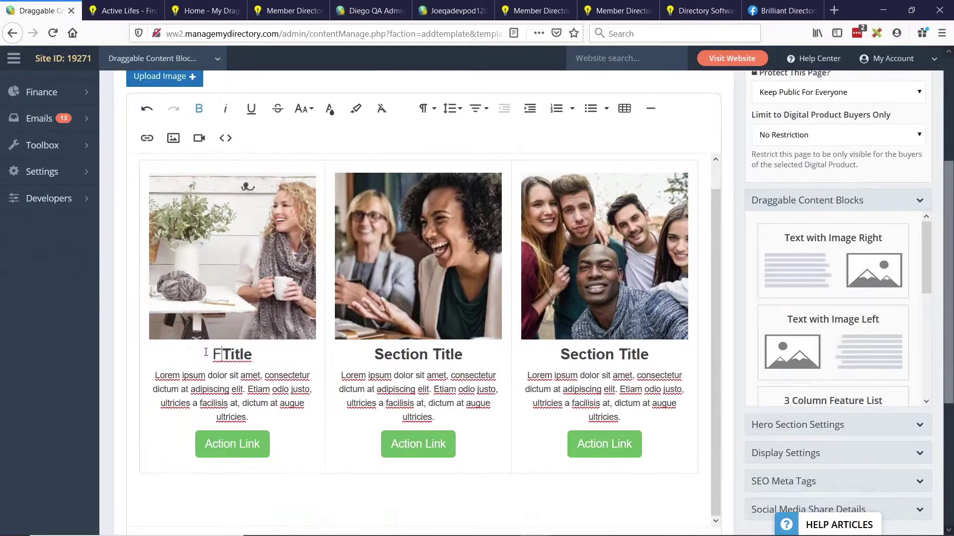
type("1")
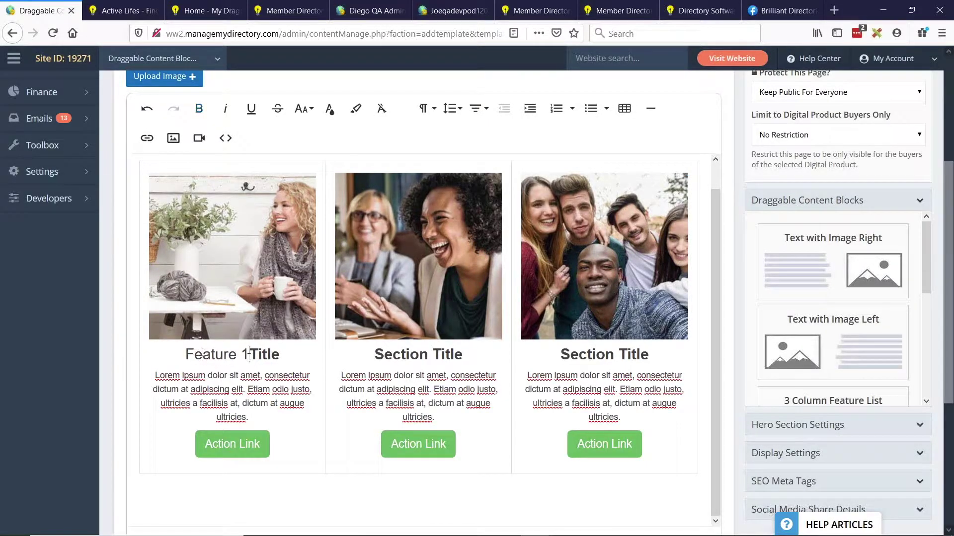
left_click_drag(249, 355, 160, 354)
key("ctrl+b")
double_click(274, 354)
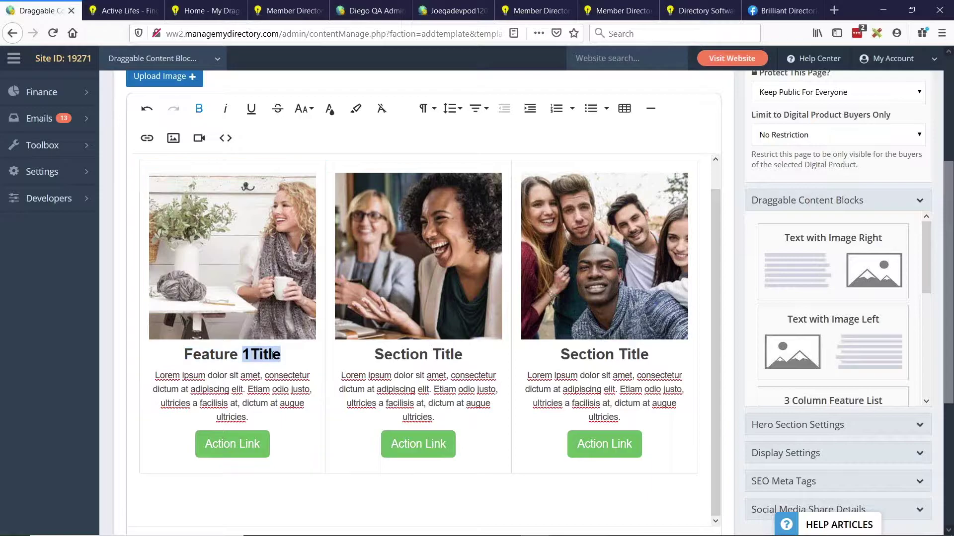
key("BackSpace")
type("1")
triple_click(251, 356)
key("ctrl+c")
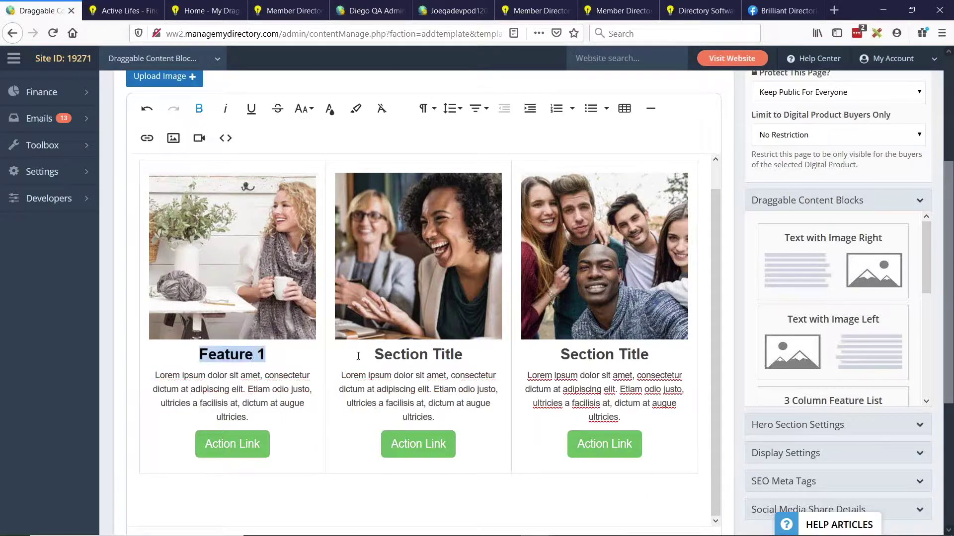
Retitle the middle and third columns 'Feature 2' and 'Feature 3'.
double_click(388, 356)
key("shift+End")
key("ctrl+v")
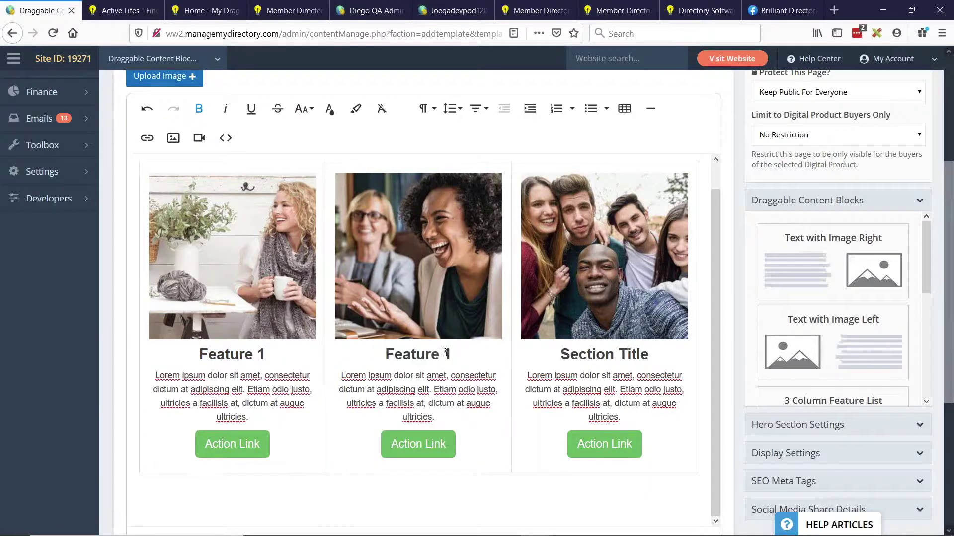
key("BackSpace")
type("2")
triple_click(606, 354)
key("ctrl+v")
key("BackSpace")
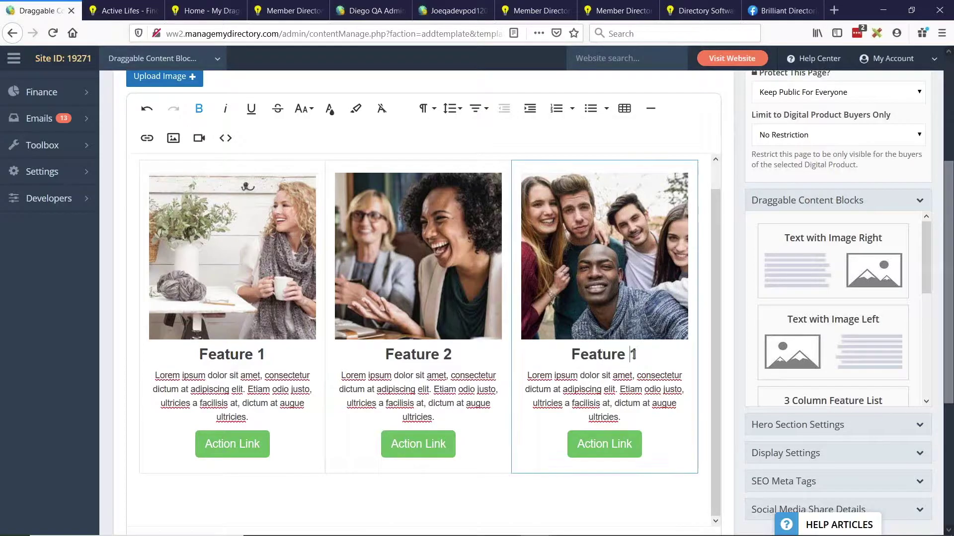
type("3")
left_click(213, 376)
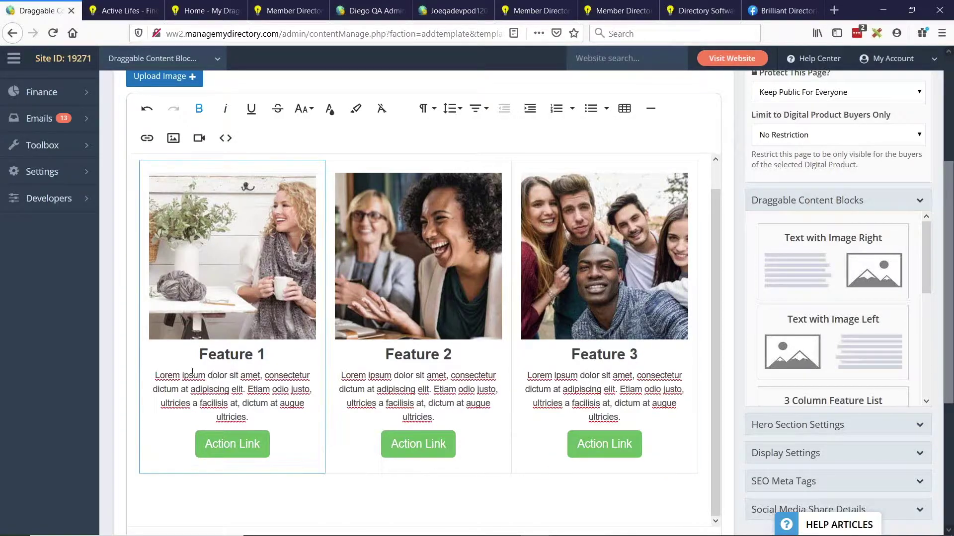
left_click_drag(167, 375, 227, 403)
left_click(246, 443)
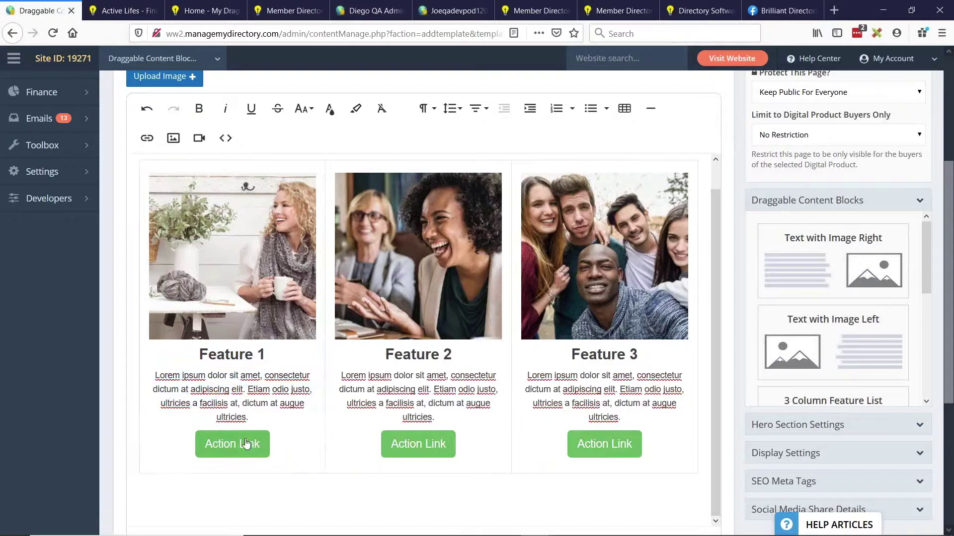
Set the Feature 1, Feature 2 and Feature 3 photos to the Circle style.
left_click(222, 256)
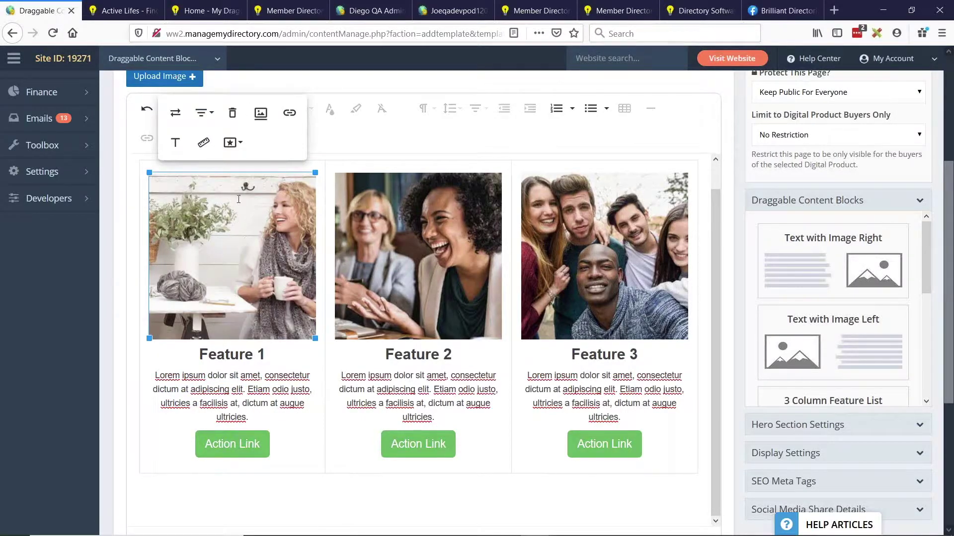
left_click(233, 143)
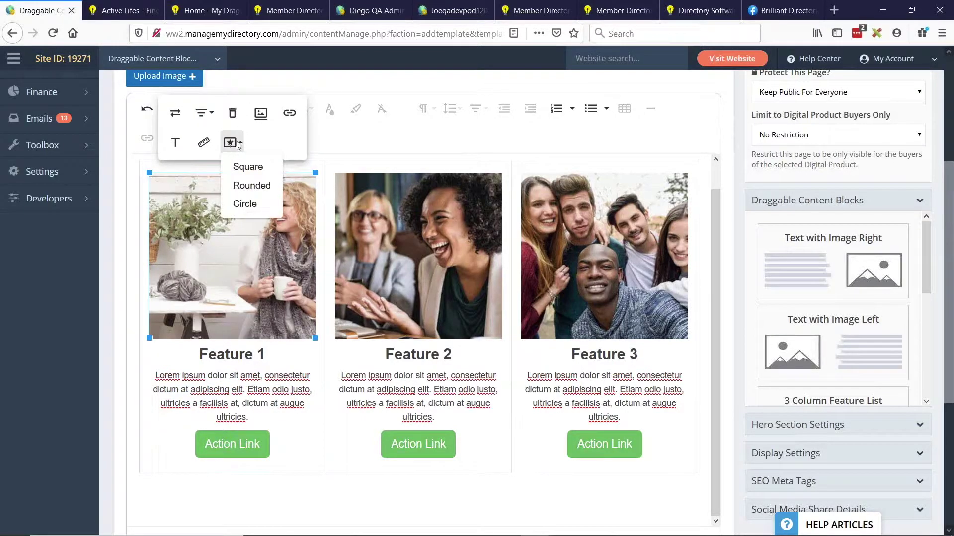
left_click(245, 204)
left_click(398, 235)
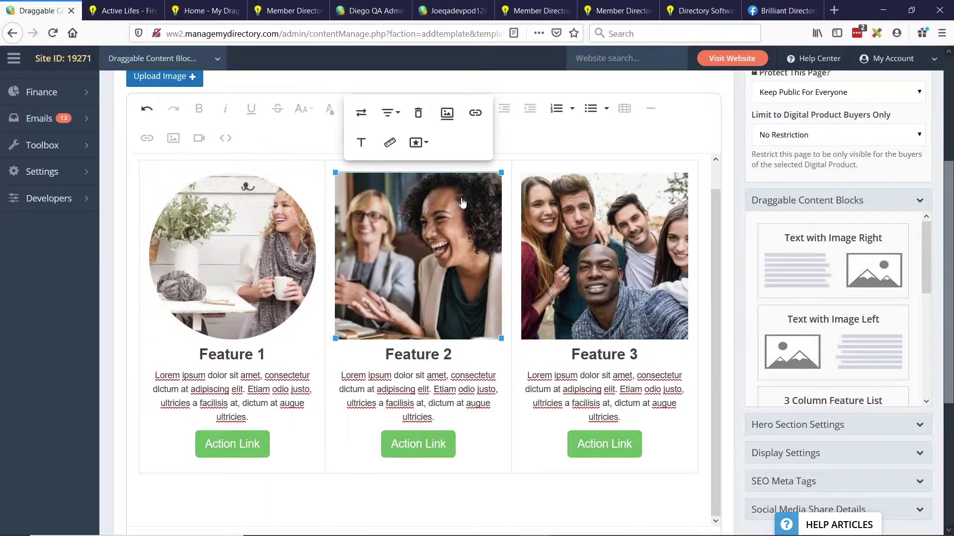
left_click(419, 147)
left_click(432, 205)
left_click(592, 220)
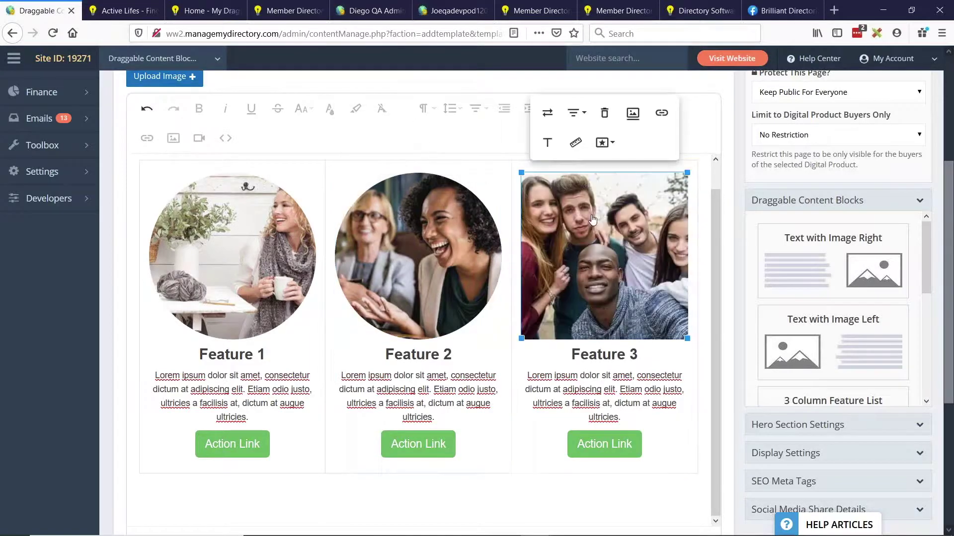
left_click(605, 143)
left_click(618, 202)
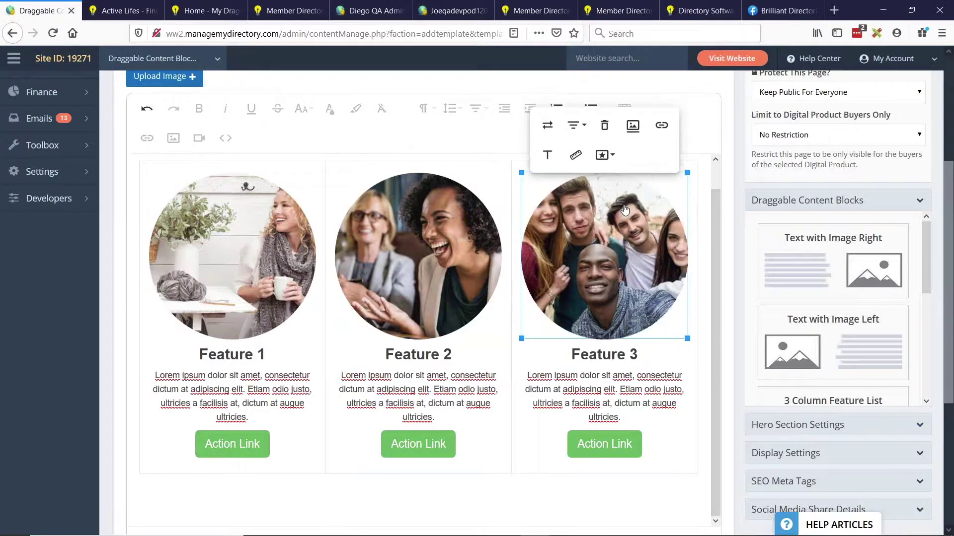
left_click(512, 409)
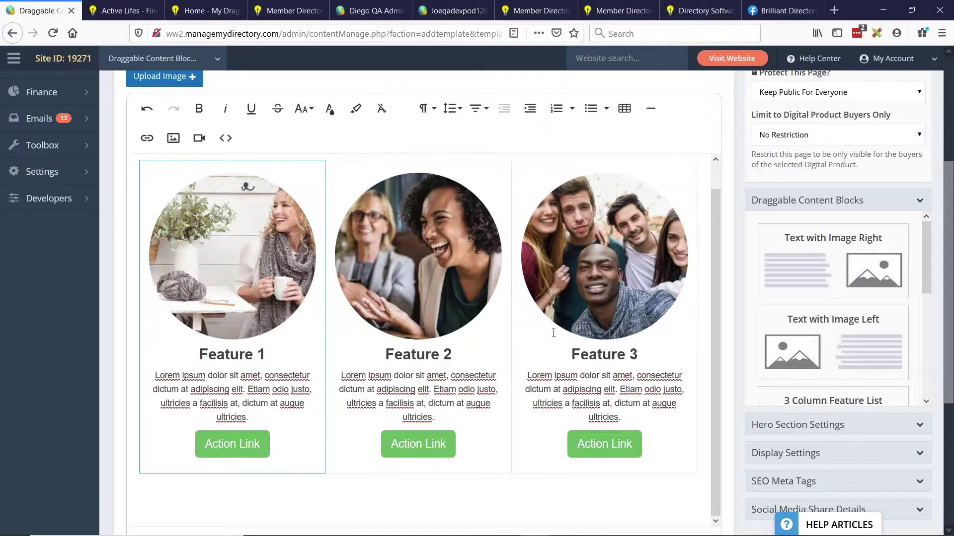
Link the Feature 1 button to /join and style it Large | Danger.
scroll(254, 344, "down", 3)
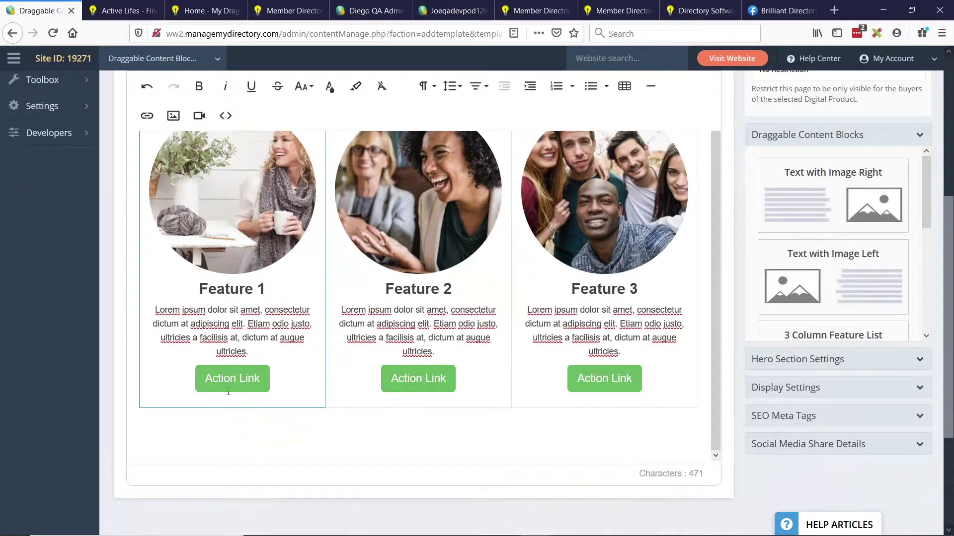
scroll(228, 392, "down", 3)
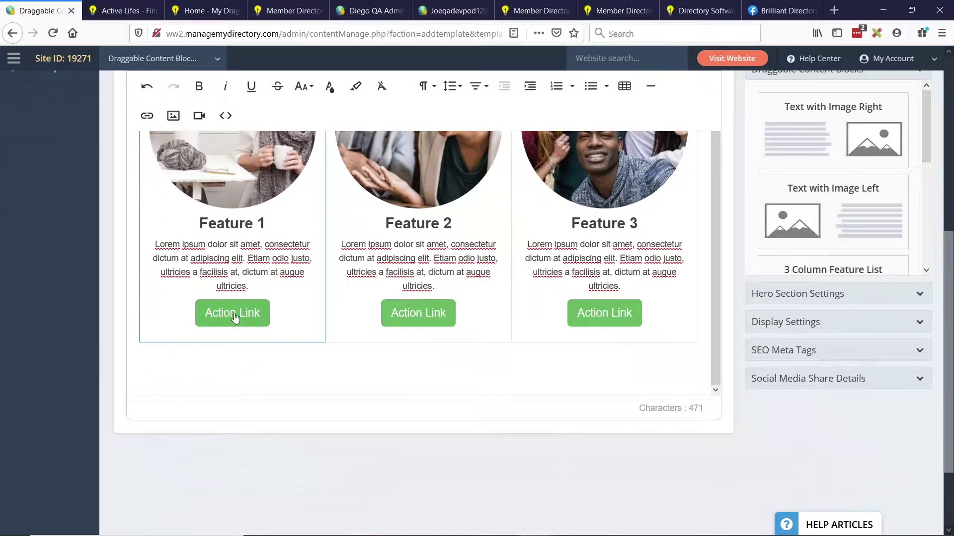
left_click(235, 318)
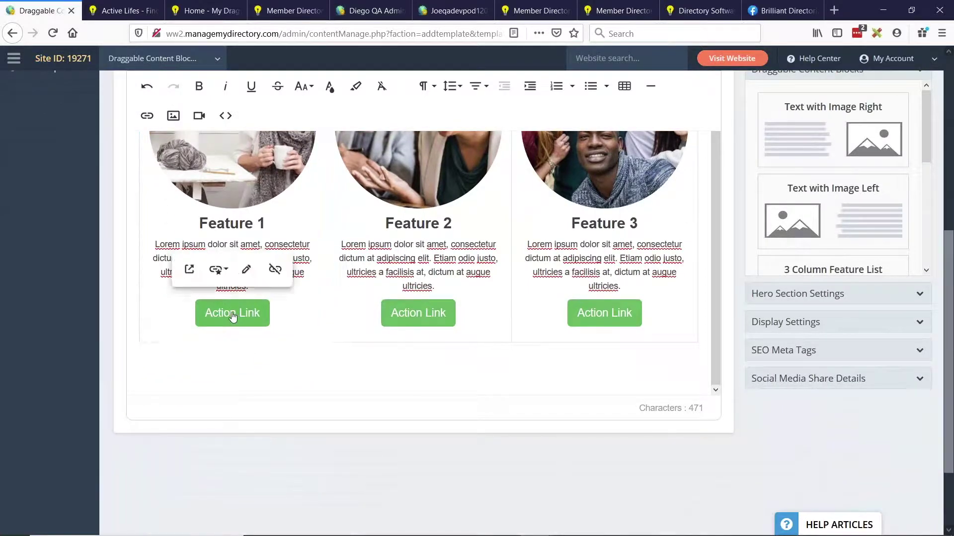
left_click(247, 274)
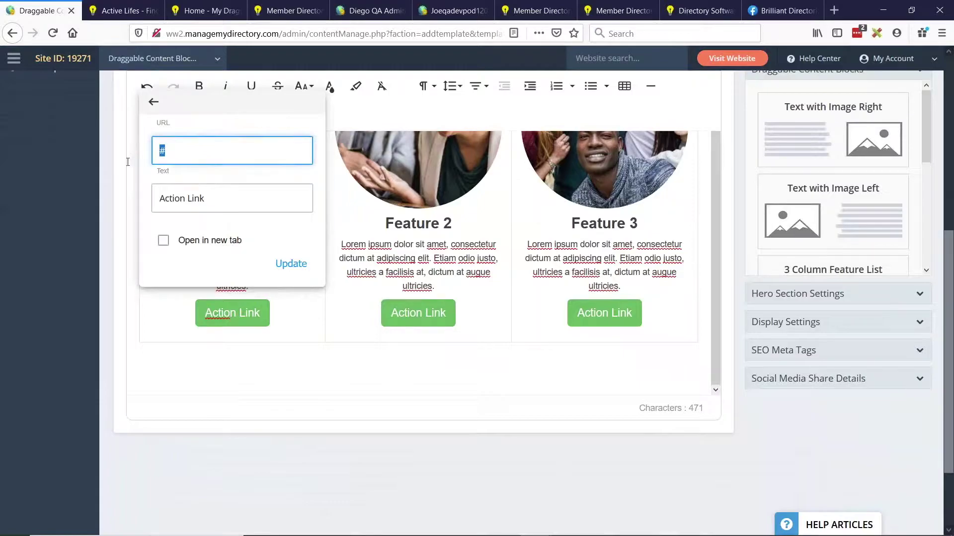
type("/join")
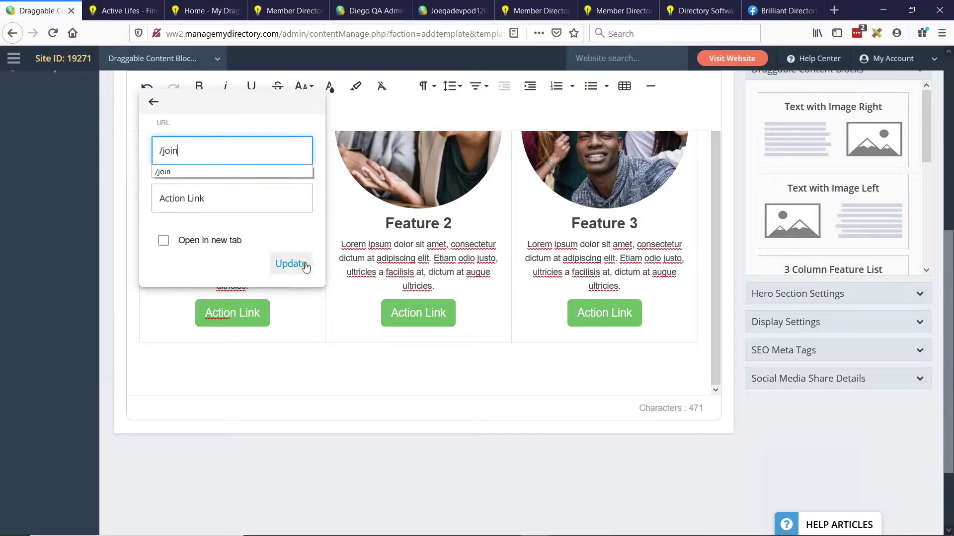
left_click(305, 265)
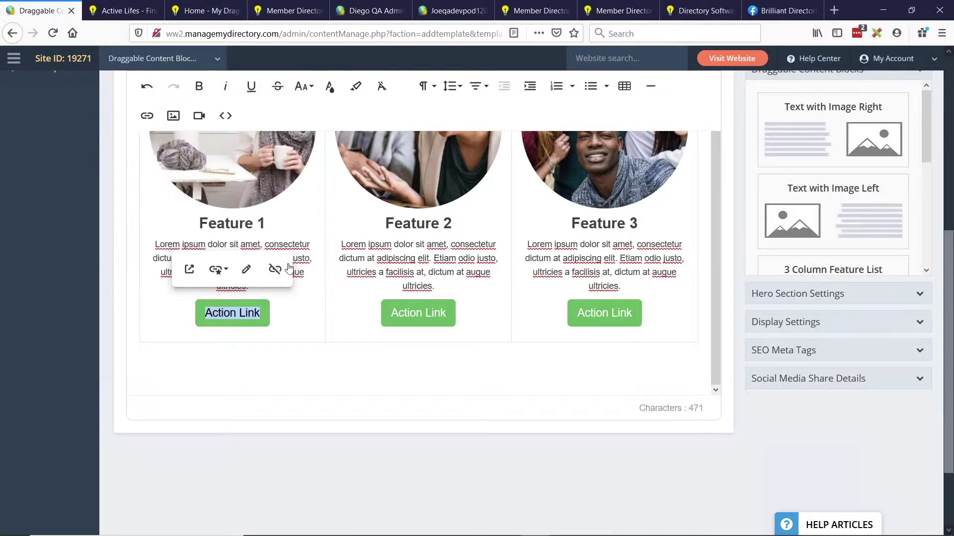
left_click(222, 271)
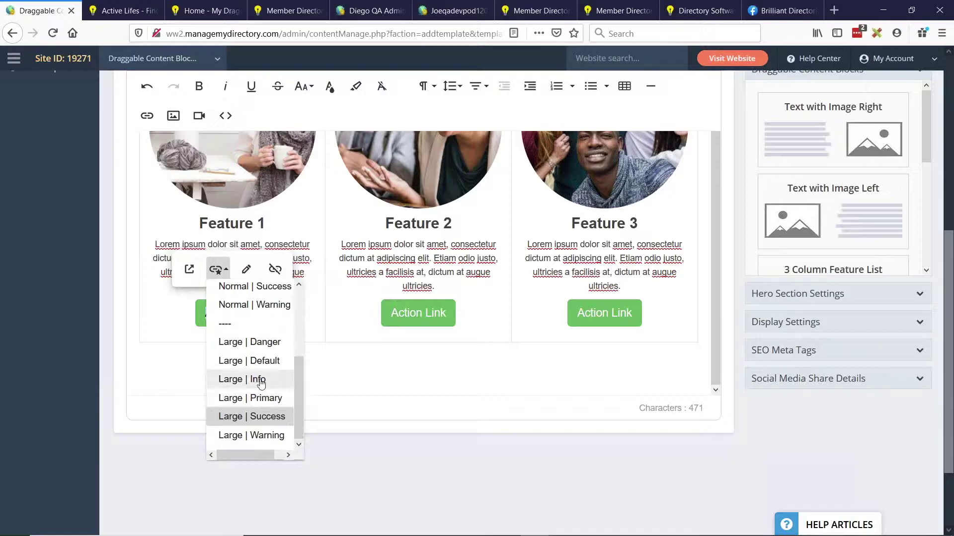
left_click(256, 343)
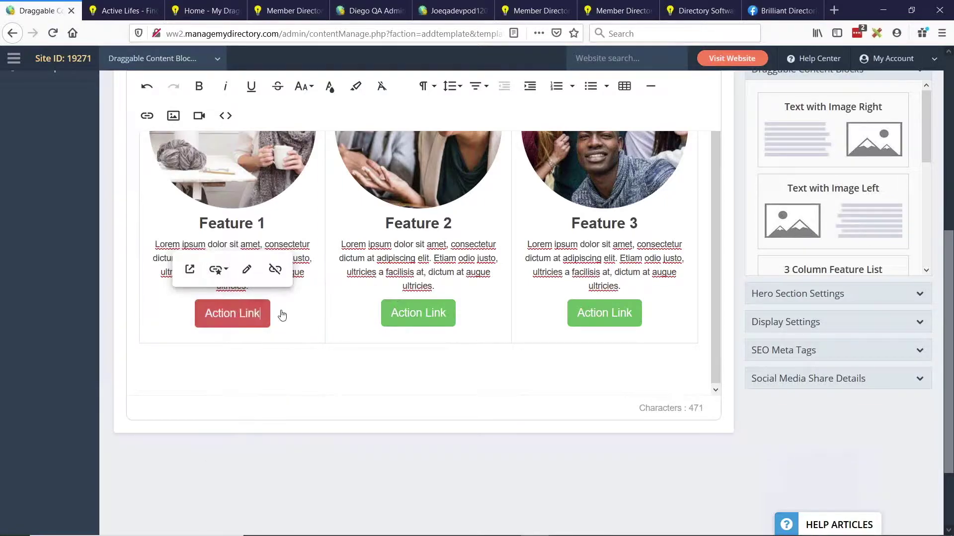
Link the Feature 2 button to /about and style it Large | Primary.
left_click(418, 322)
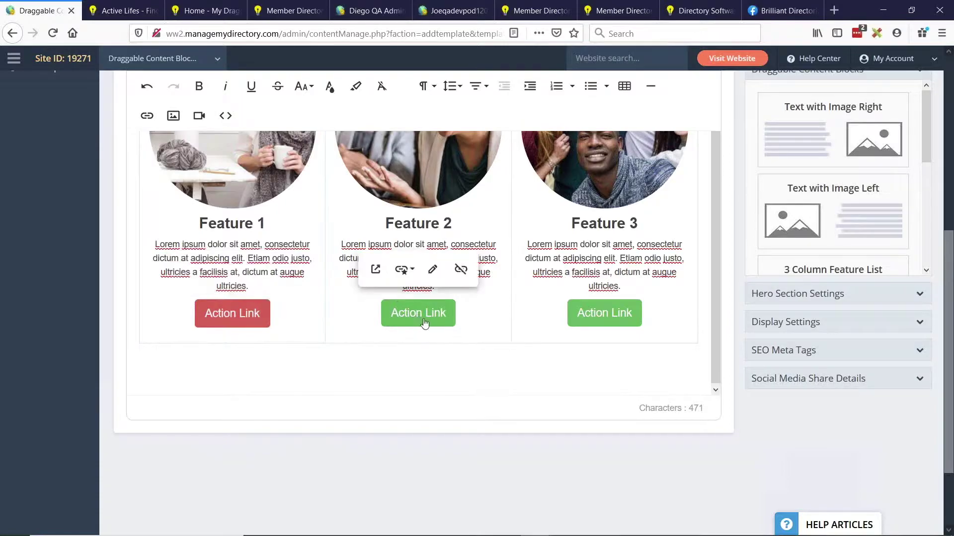
left_click(434, 268)
left_click_drag(368, 151, 333, 154)
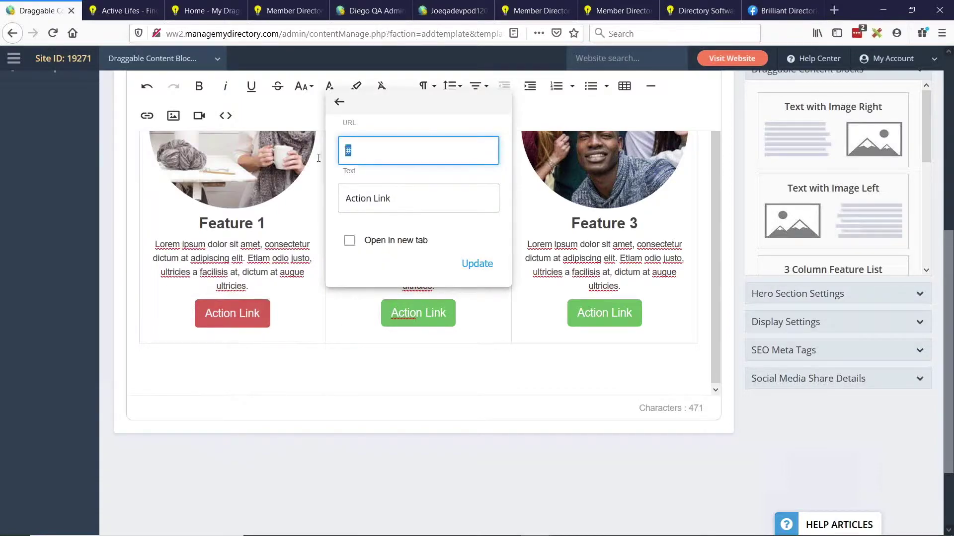
type("/about")
left_click(481, 264)
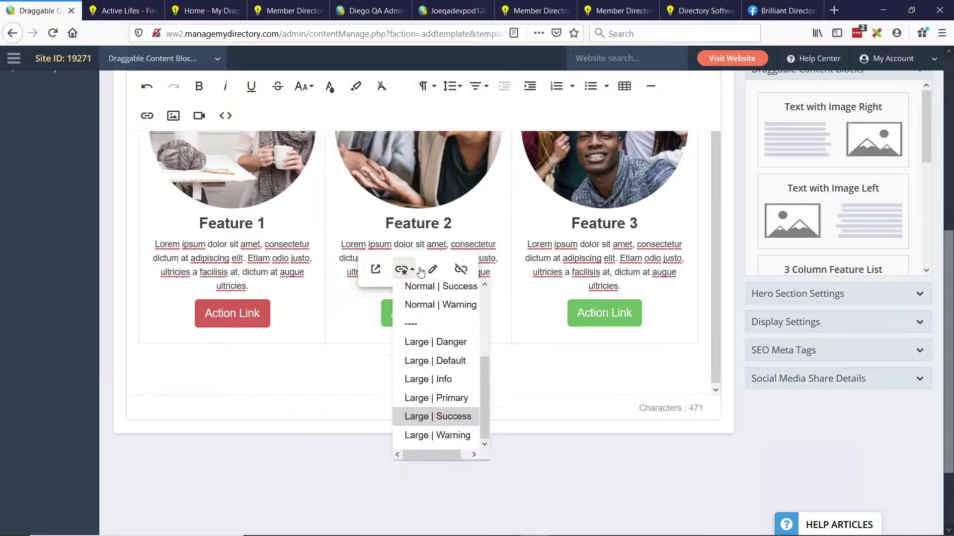
left_click(436, 397)
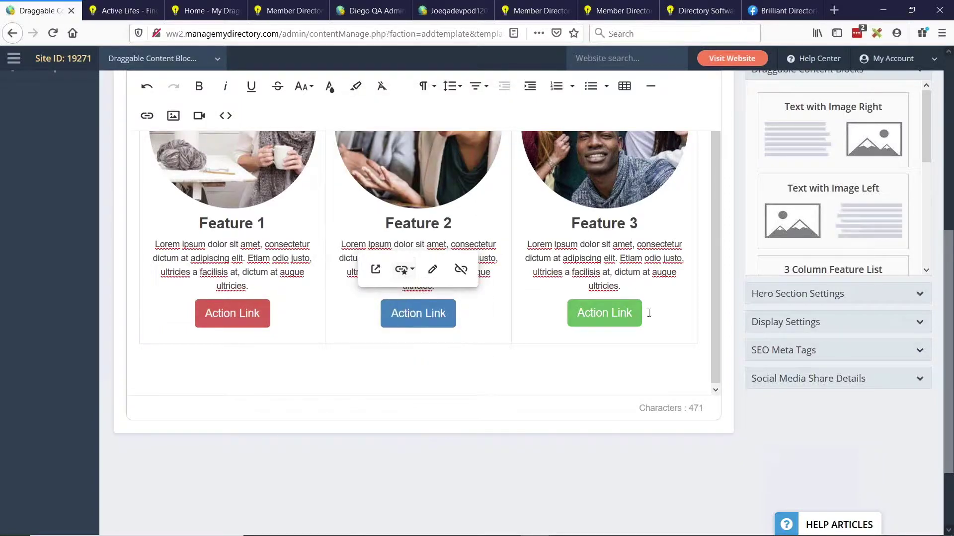
left_click(558, 258)
Save the Sample Content Blocks web page.
scroll(775, 286, "up", 2)
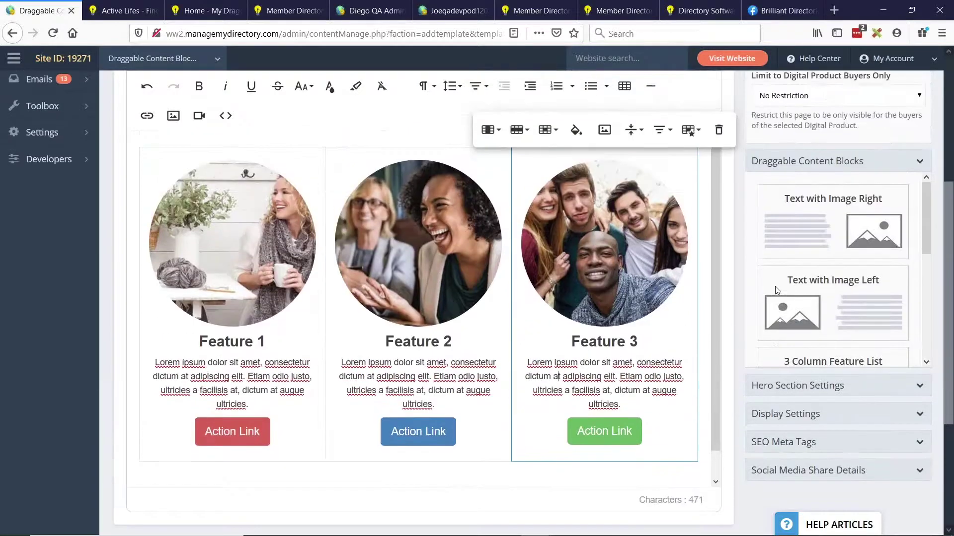
scroll(775, 286, "up", 5)
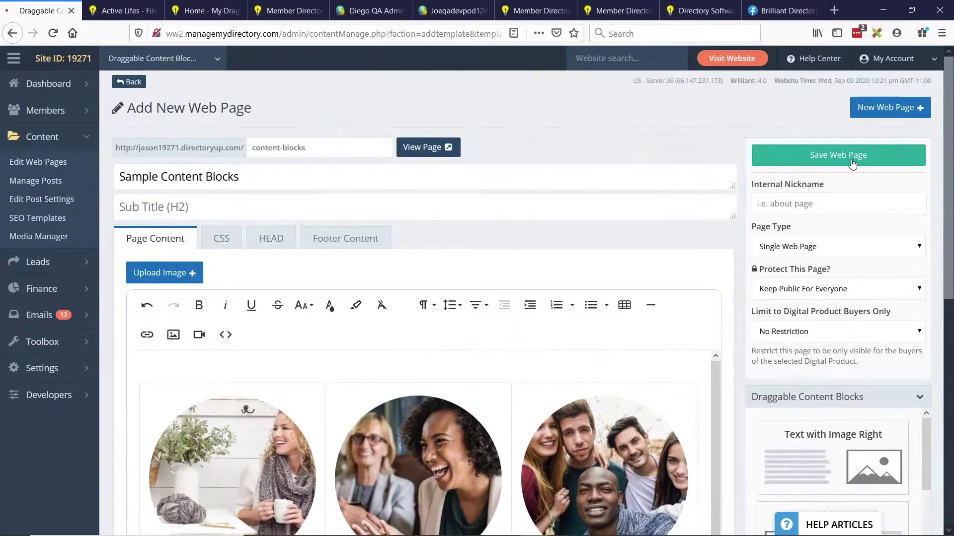
left_click(851, 162)
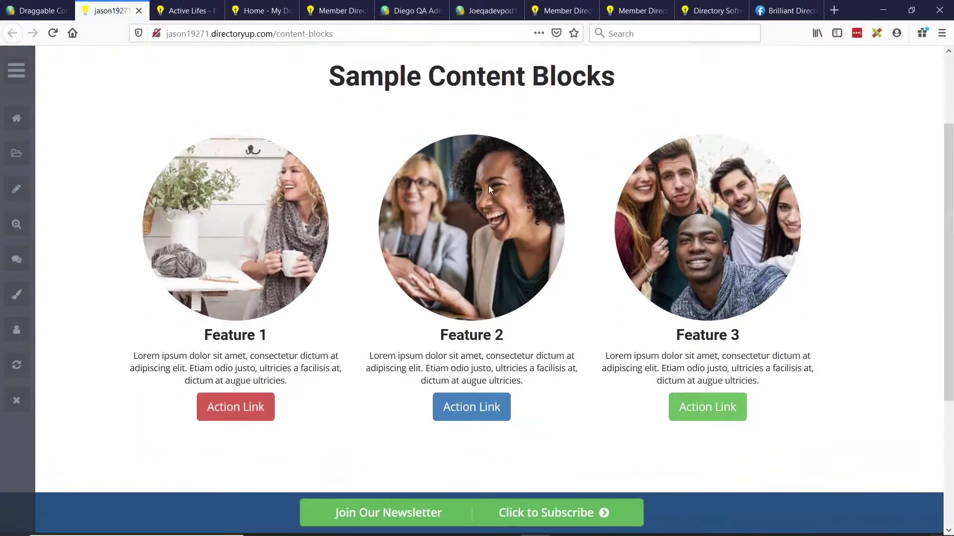
Review the three circular-photo feature columns on the live /content-blocks page.
scroll(487, 186, "up", 2)
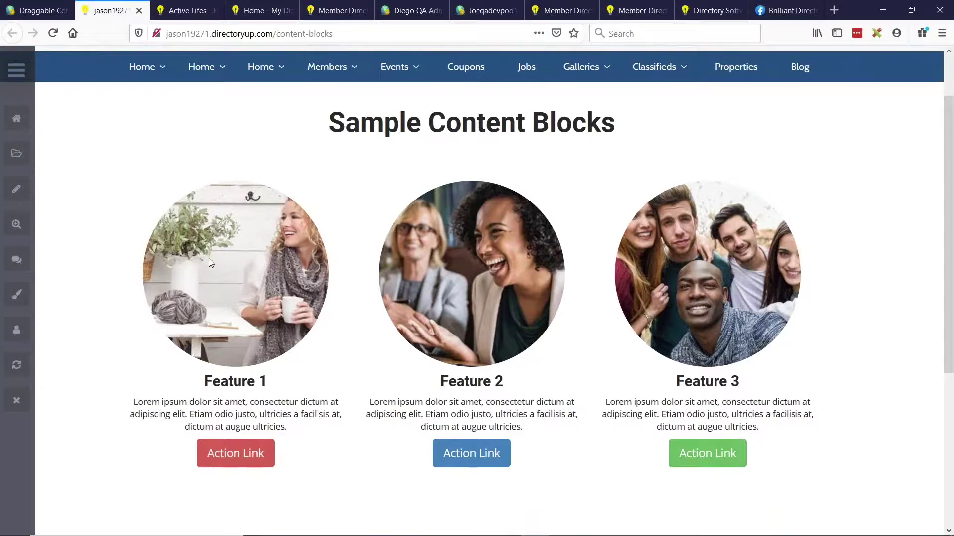
scroll(702, 259, "down", 2)
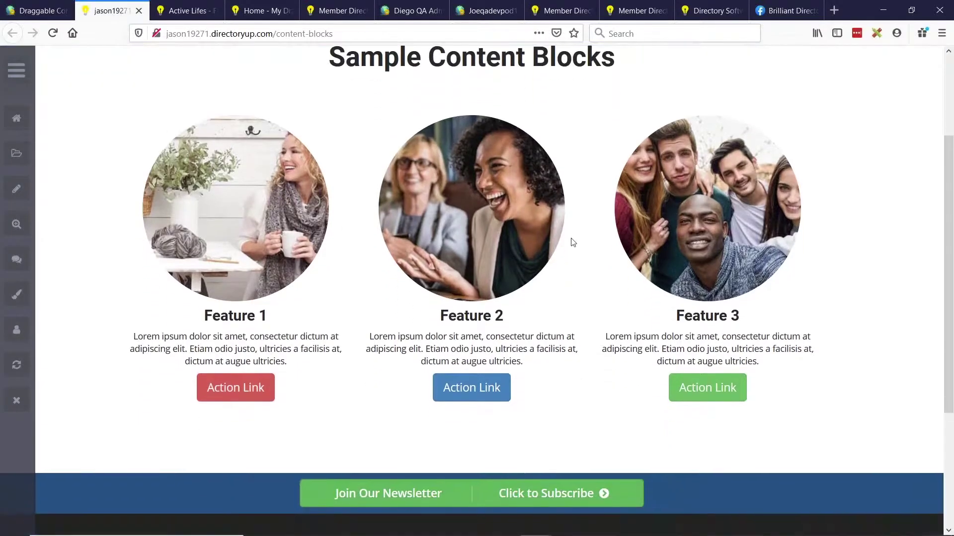
left_click_drag(202, 318, 234, 316)
left_click_drag(684, 316, 692, 316)
scroll(272, 291, "down", 4)
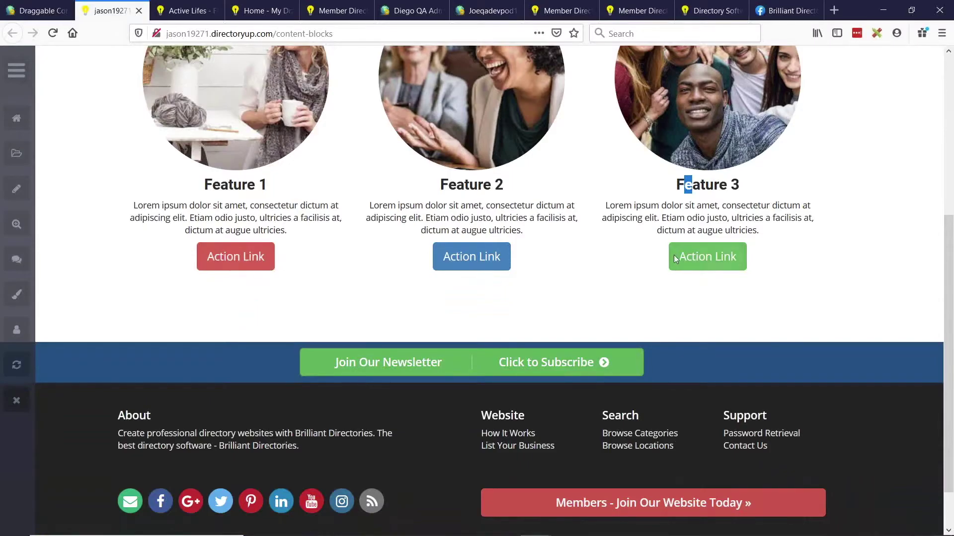
scroll(432, 262, "up", 4)
Insert a Text with Image Right block below the feature row.
left_click(27, 7)
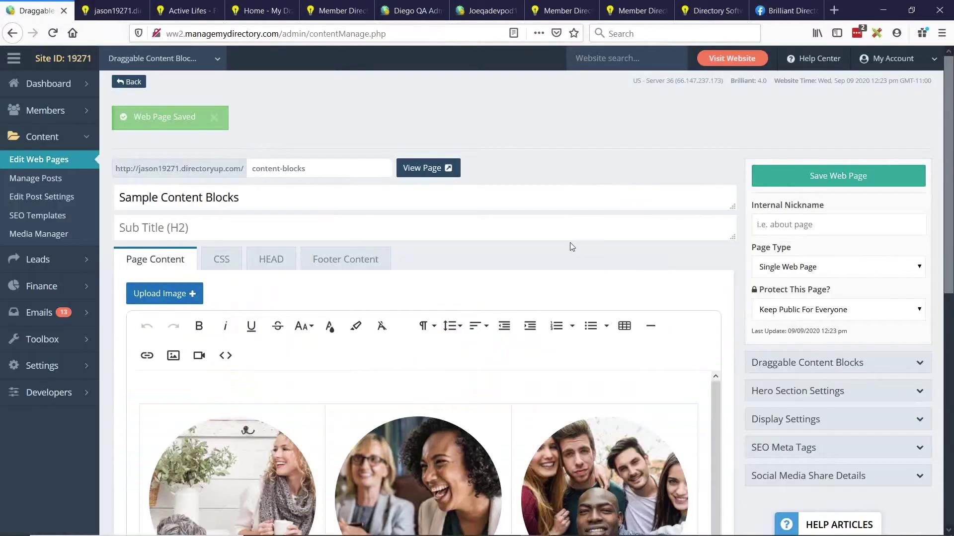
scroll(556, 238, "down", 3)
scroll(525, 238, "down", 3)
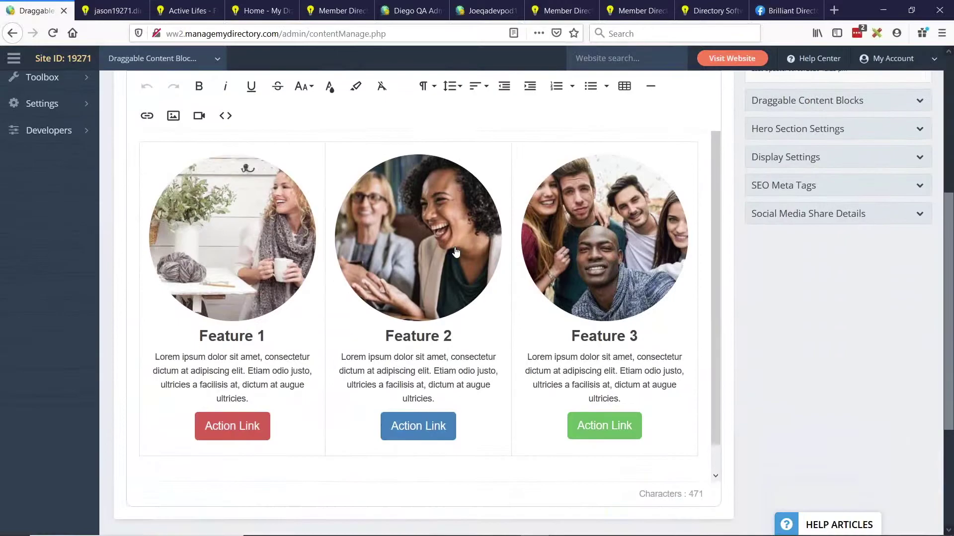
left_click(799, 104)
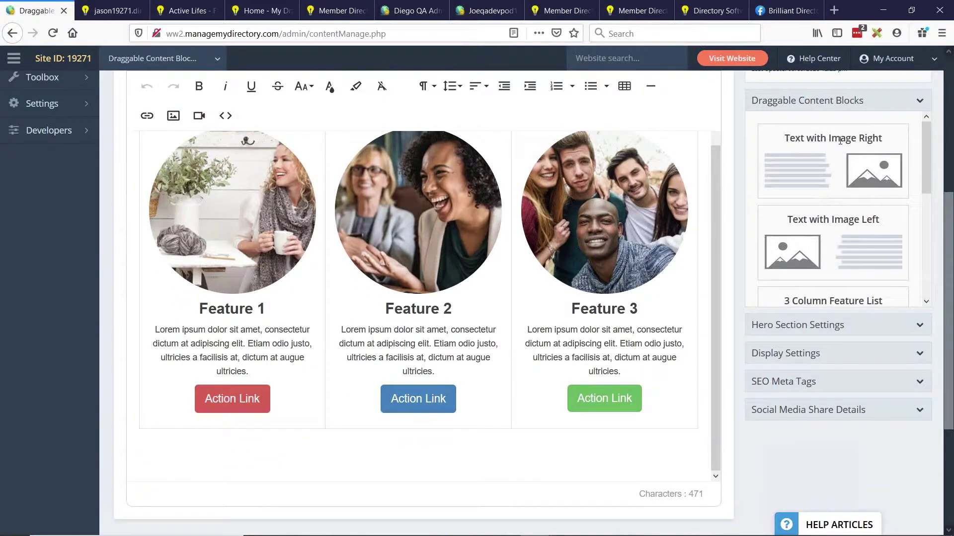
left_click_drag(860, 156, 414, 446)
Replace the section's placeholder image with the member-card picture.
left_click(481, 324)
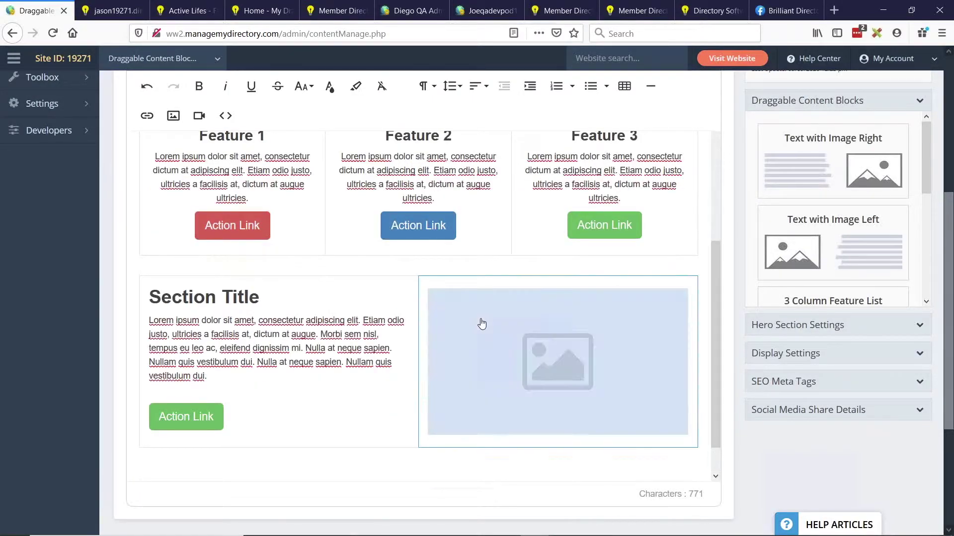
left_click(500, 229)
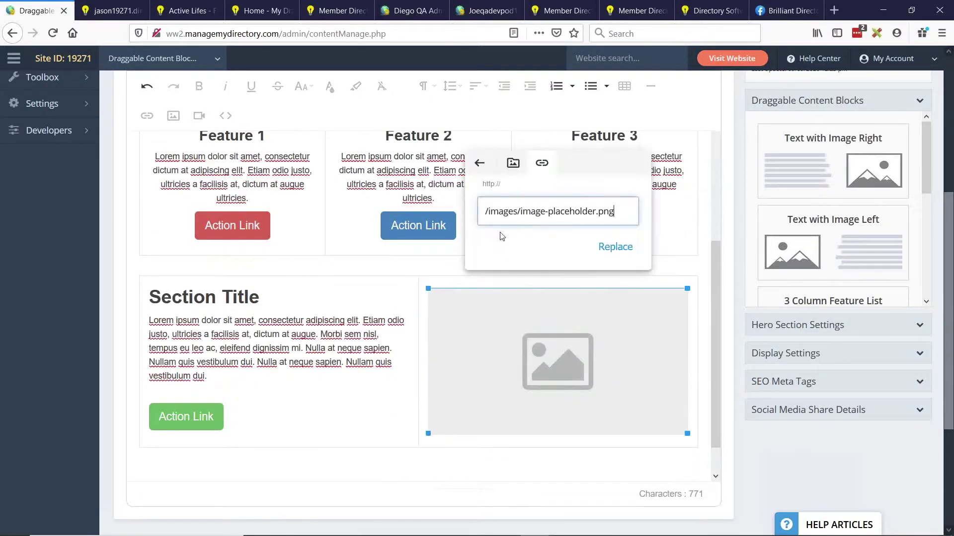
left_click(523, 164)
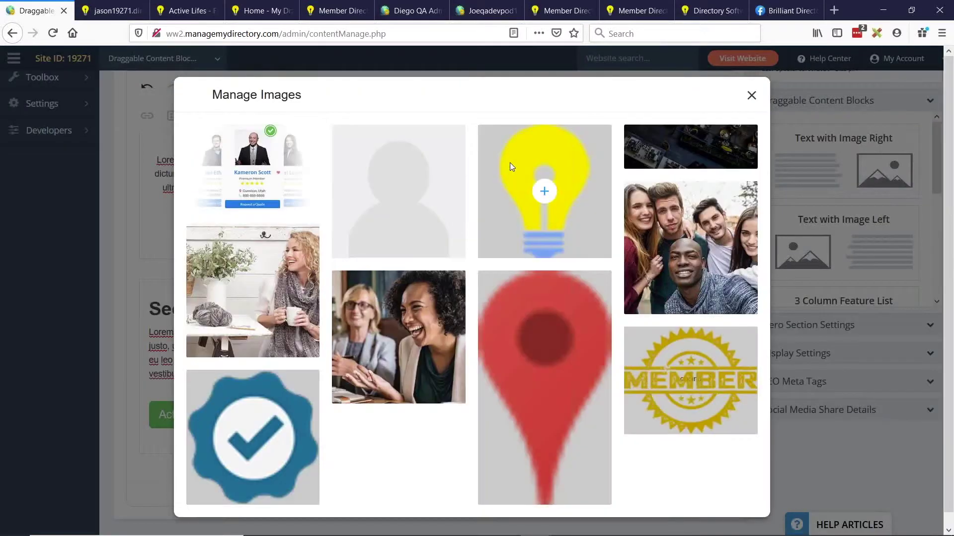
left_click(258, 171)
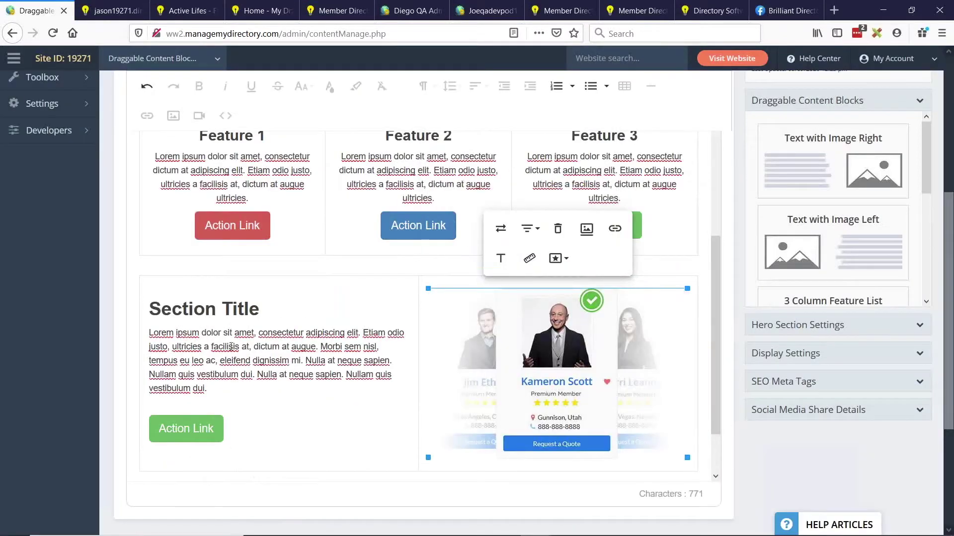
Delete the section's Action Link button, then undo to restore it.
left_click(189, 285)
left_click_drag(158, 333, 268, 370)
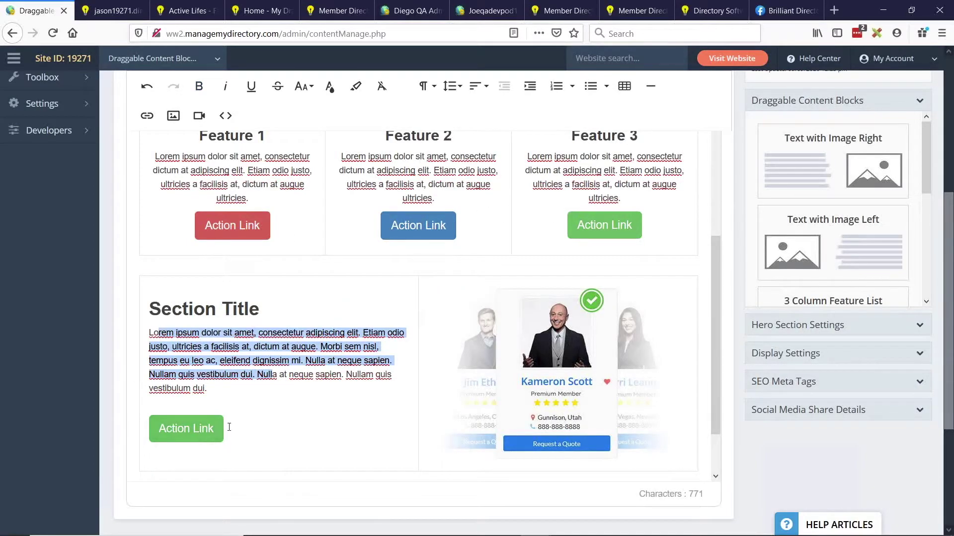
left_click(201, 432)
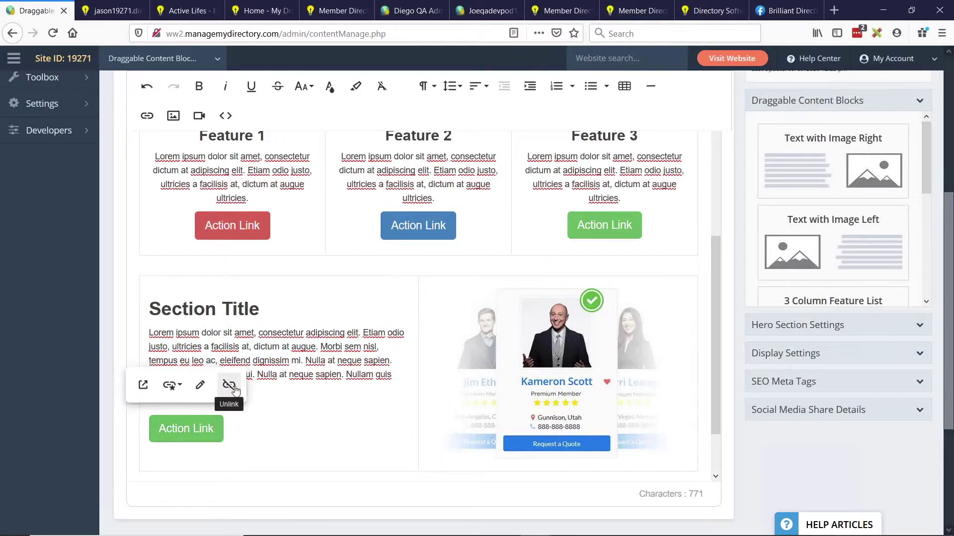
triple_click(206, 430)
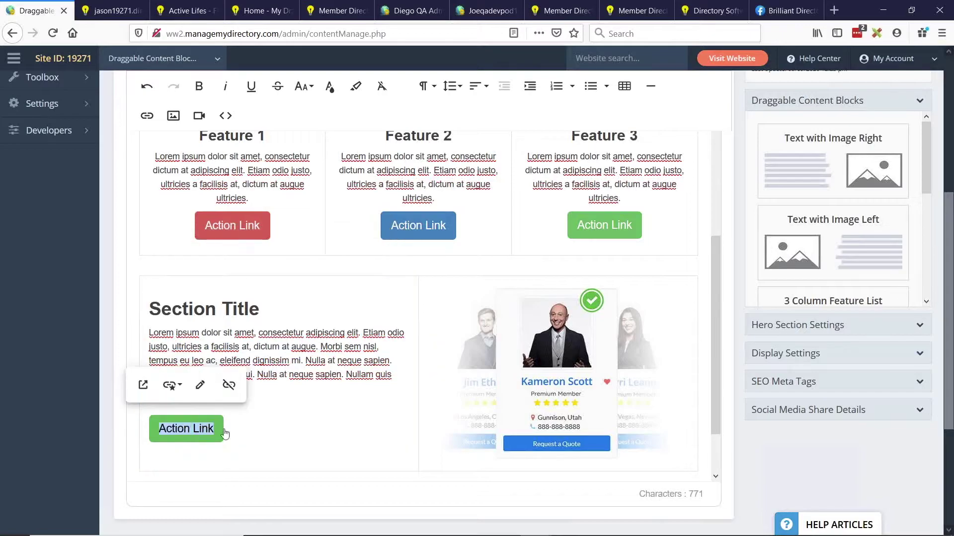
key("Delete")
key("ctrl+z")
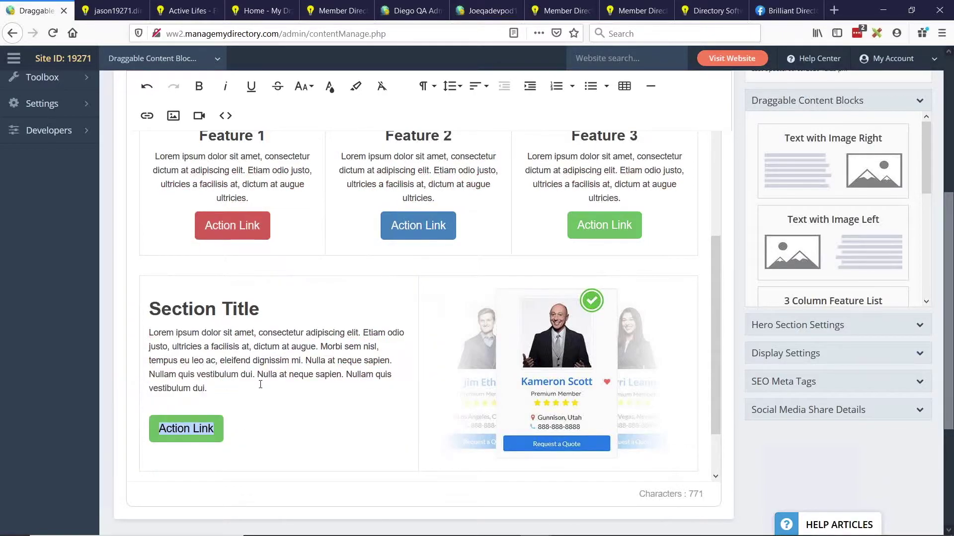
left_click(314, 381)
Save with Ctrl+S and reload the live /content-blocks page to see the member-card section.
key("ctrl+s")
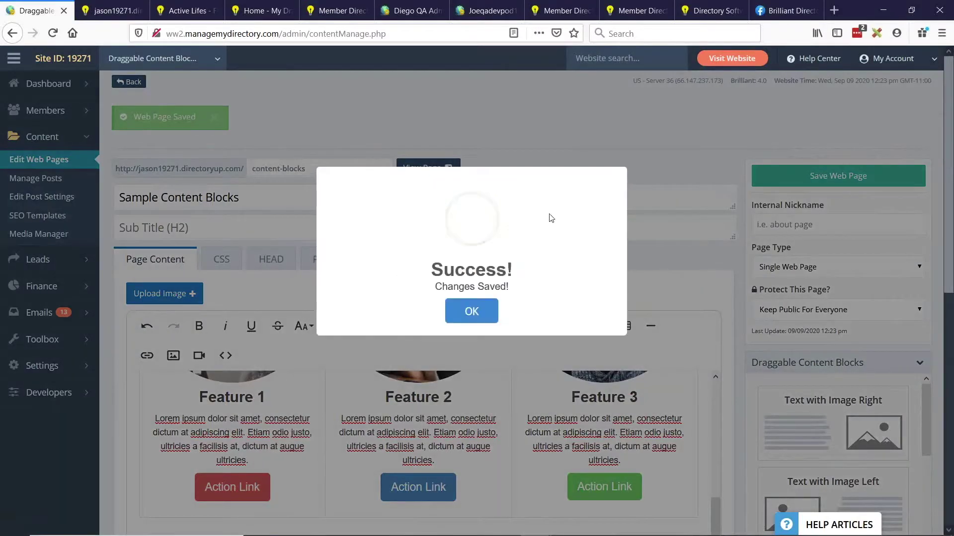
left_click(112, 10)
left_click(54, 33)
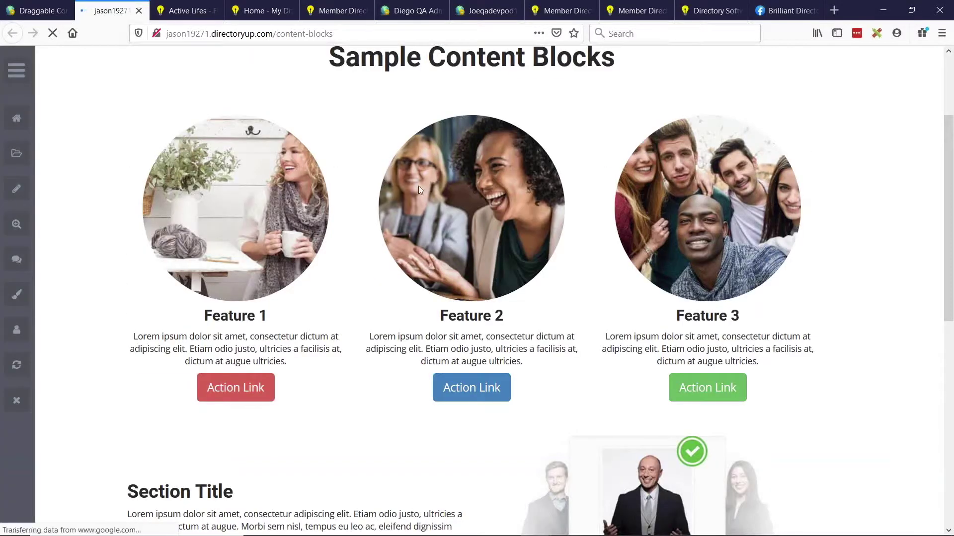
scroll(416, 187, "down", 4)
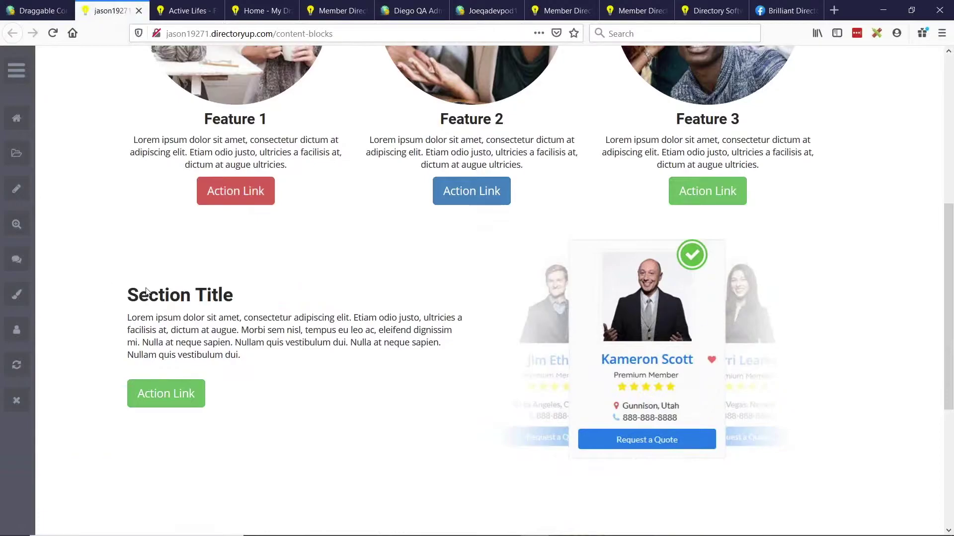
left_click(38, 10)
scroll(452, 268, "down", 3)
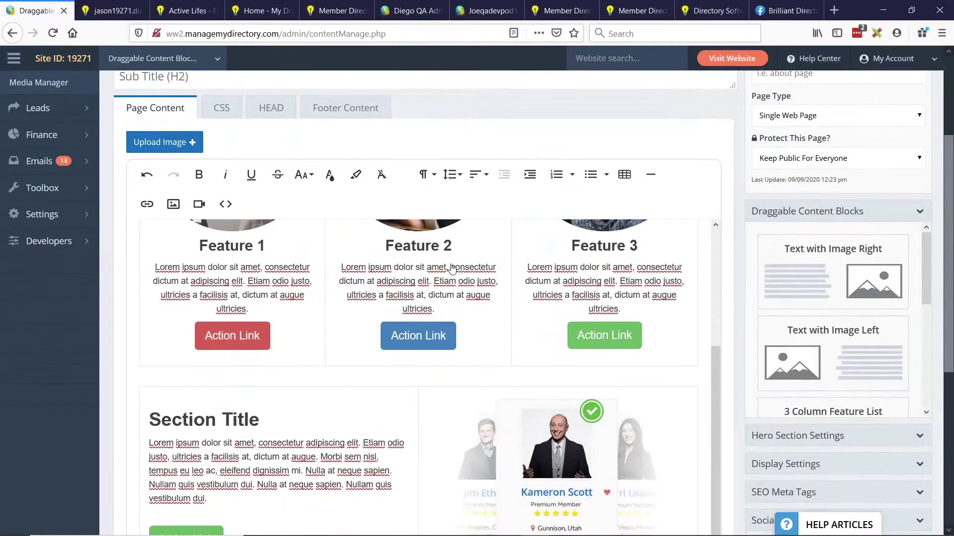
scroll(452, 268, "down", 5)
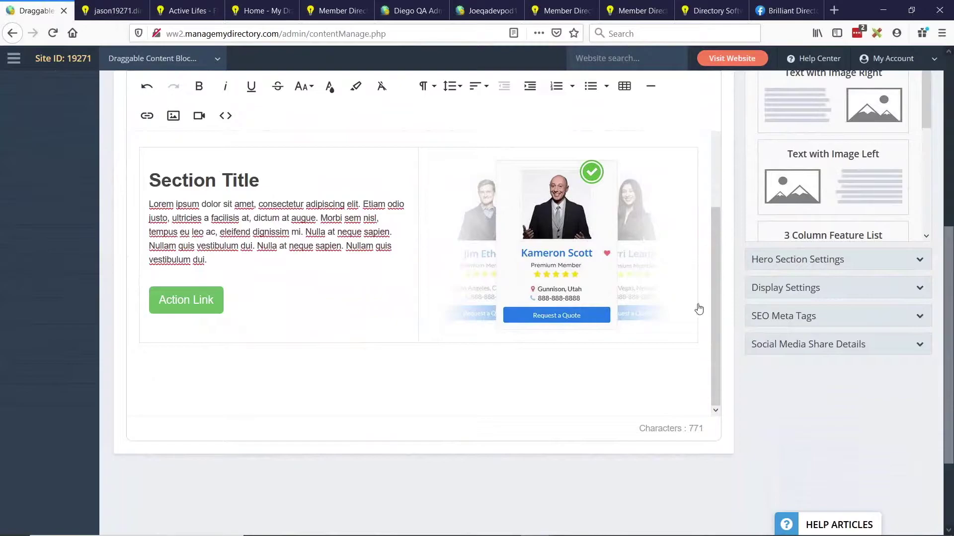
scroll(843, 192, "down", 4)
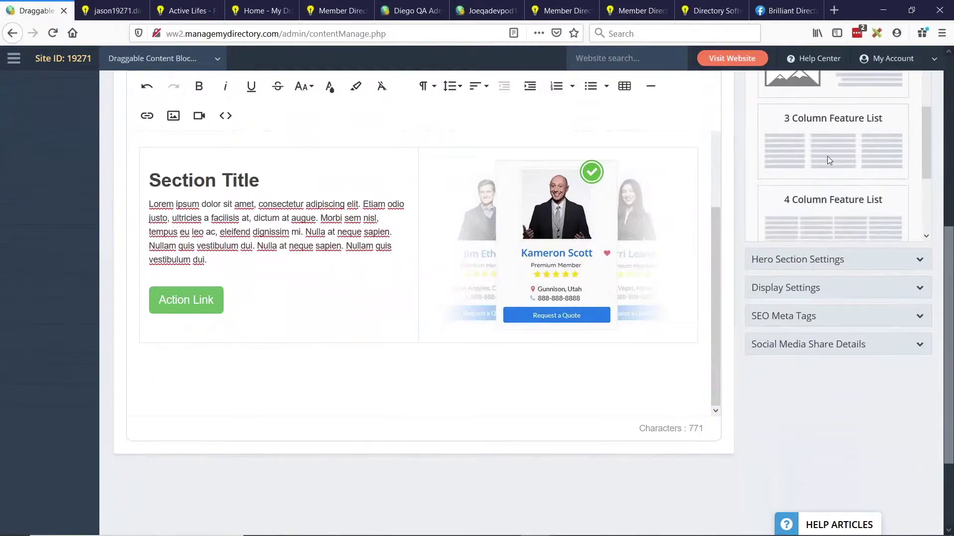
left_click_drag(845, 168, 442, 380)
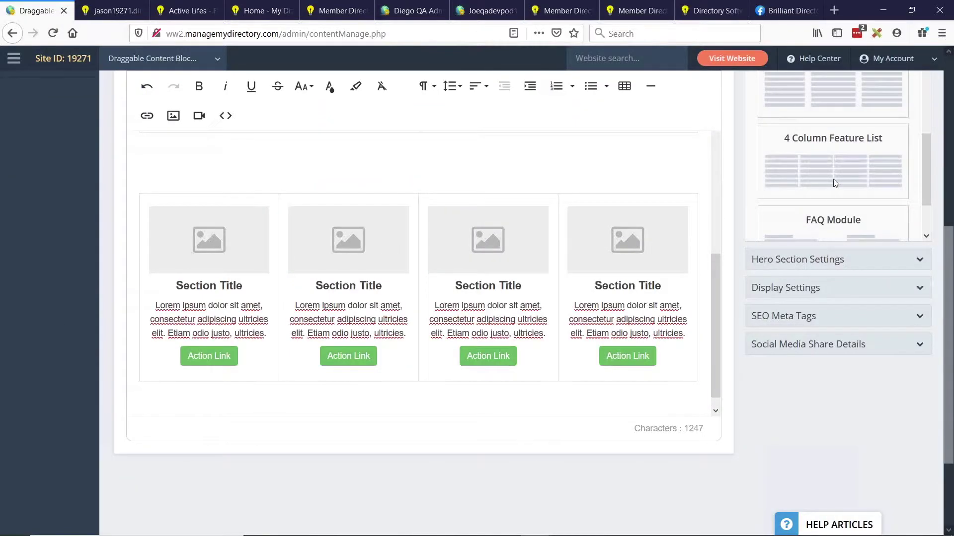
scroll(835, 184, "down", 5)
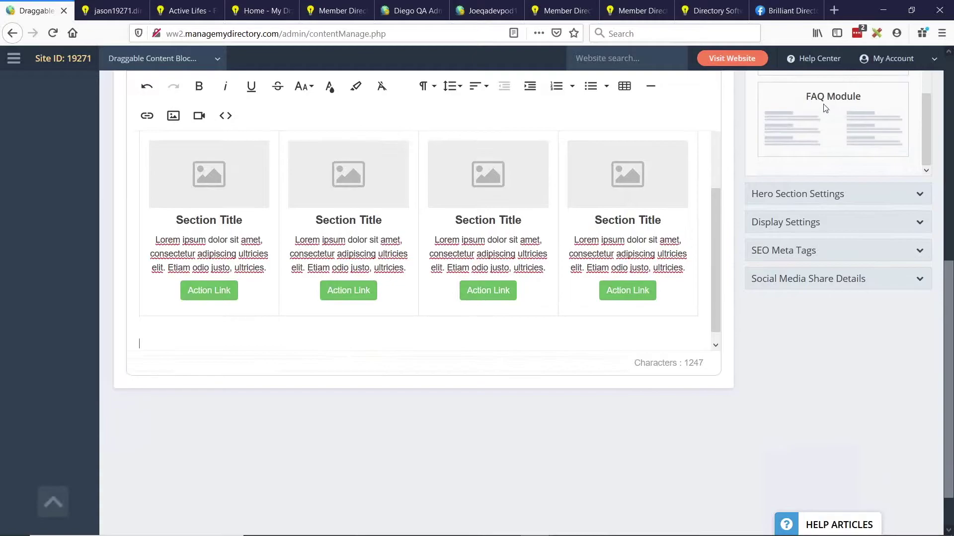
left_click_drag(837, 118, 391, 332)
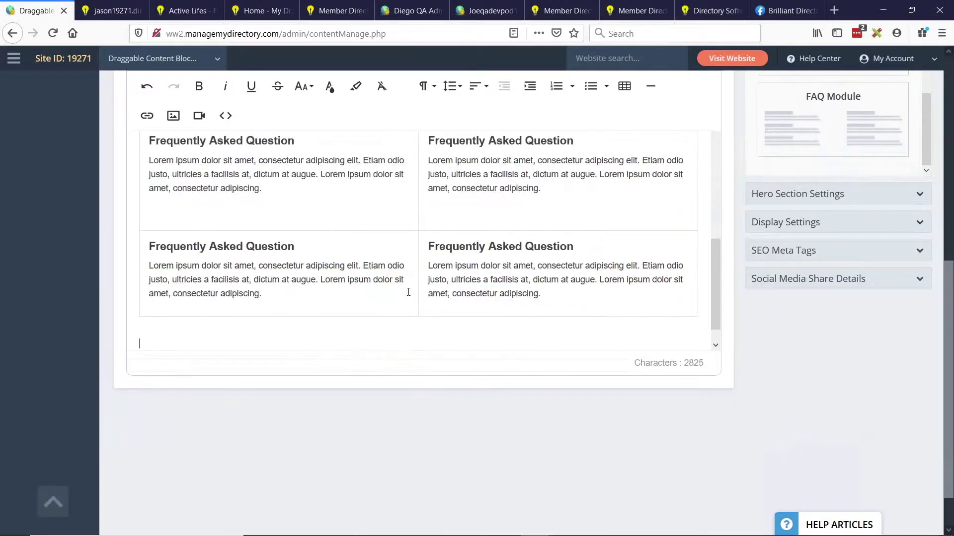
scroll(399, 269, "up", 3)
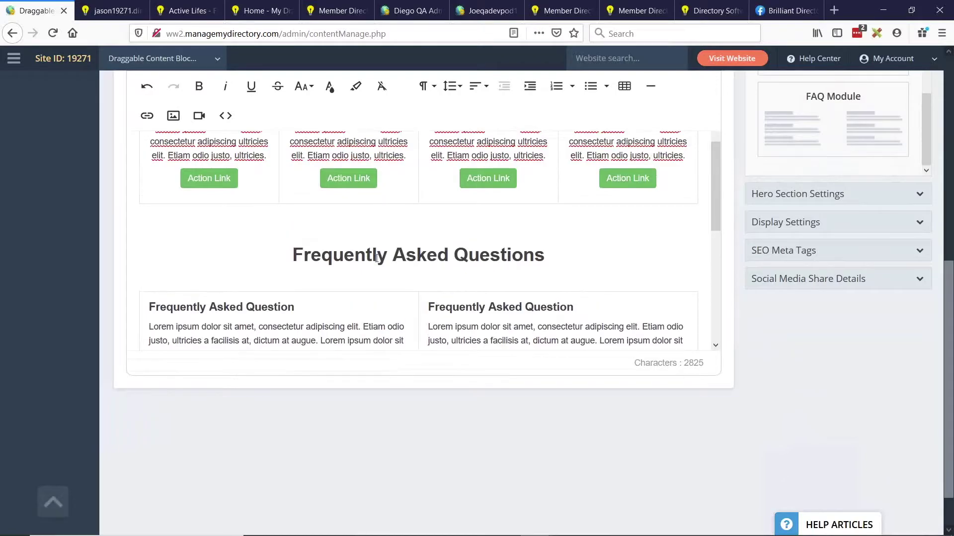
left_click_drag(304, 255, 489, 256)
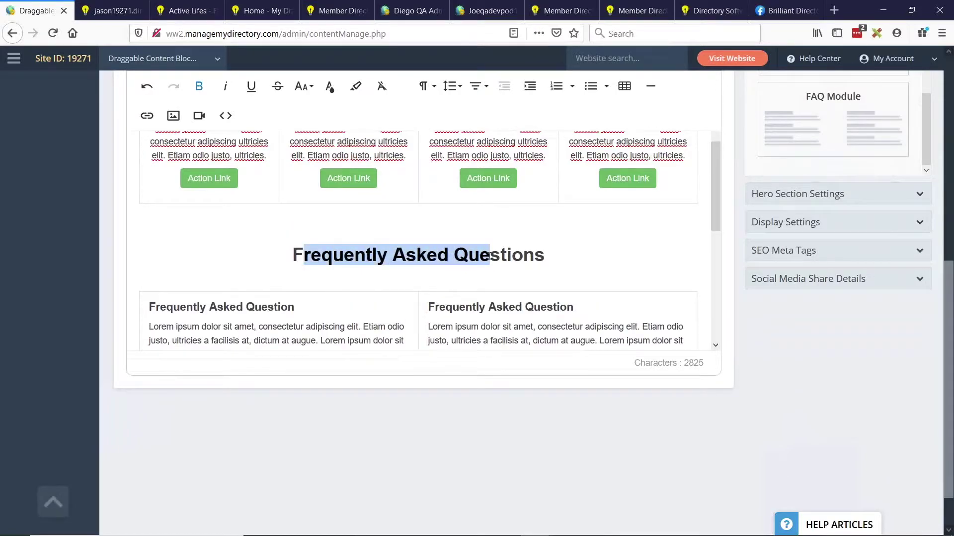
scroll(221, 294, "down", 1)
left_click_drag(154, 247, 256, 248)
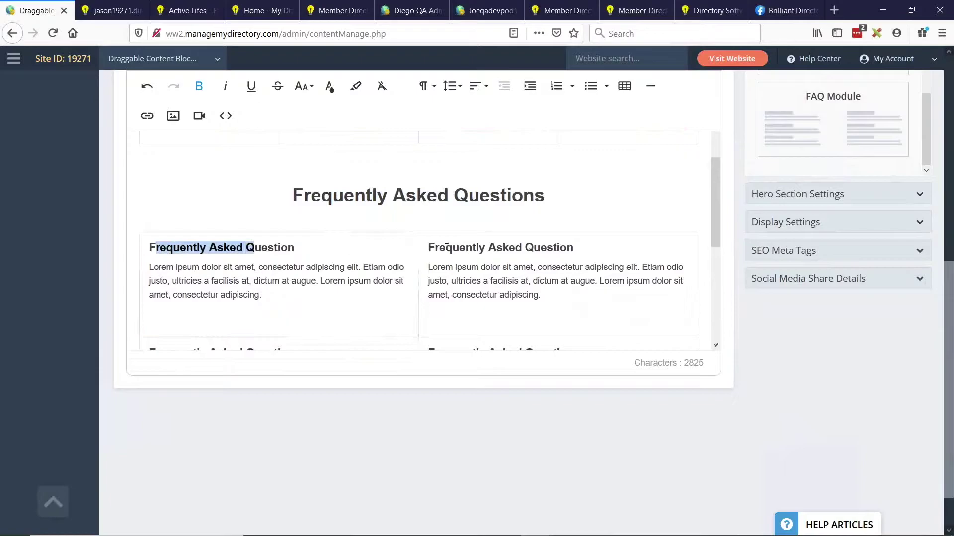
left_click_drag(155, 248, 251, 248)
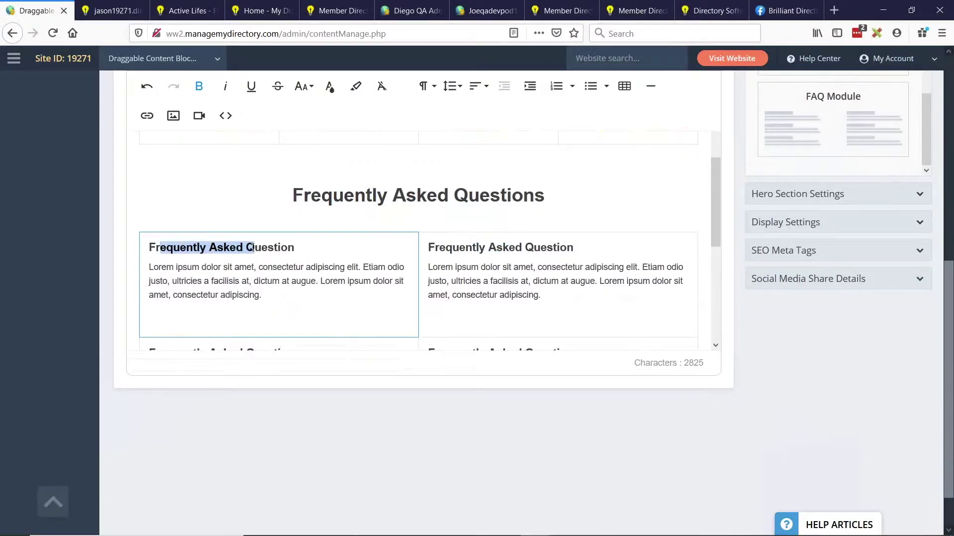
double_click(191, 248)
left_click(167, 268)
left_click_drag(167, 268, 202, 295)
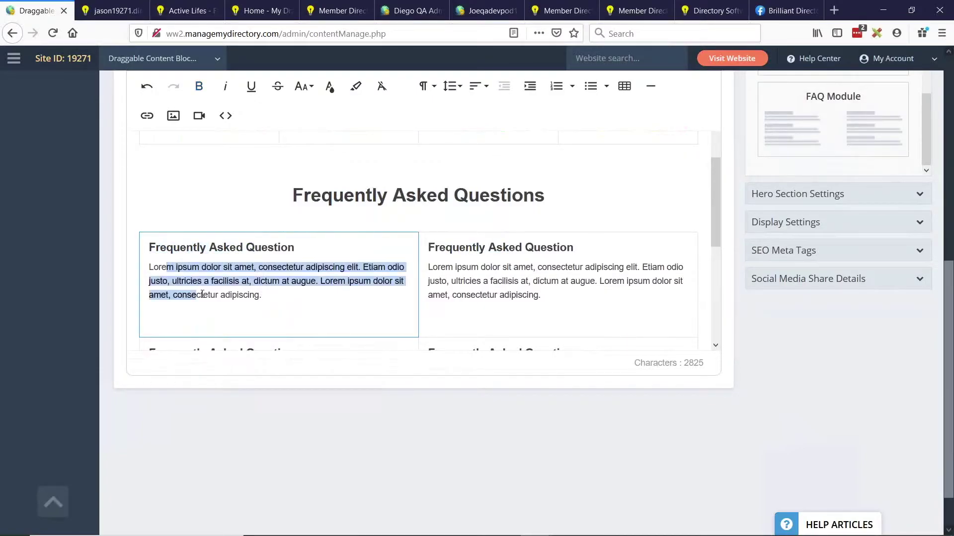
Save the page, then reload the live /content-blocks page and scroll to the new list and FAQ blocks.
scroll(858, 247, "up", 5)
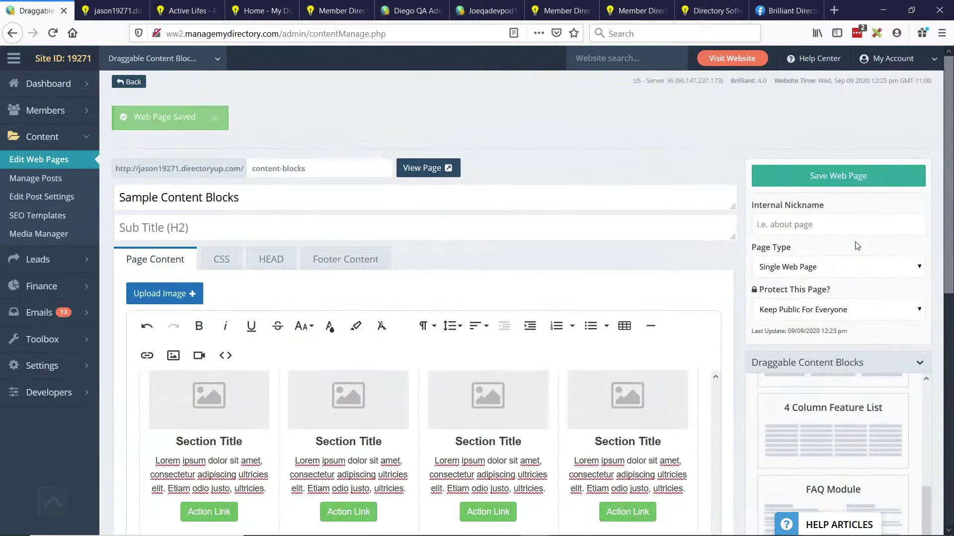
left_click(840, 178)
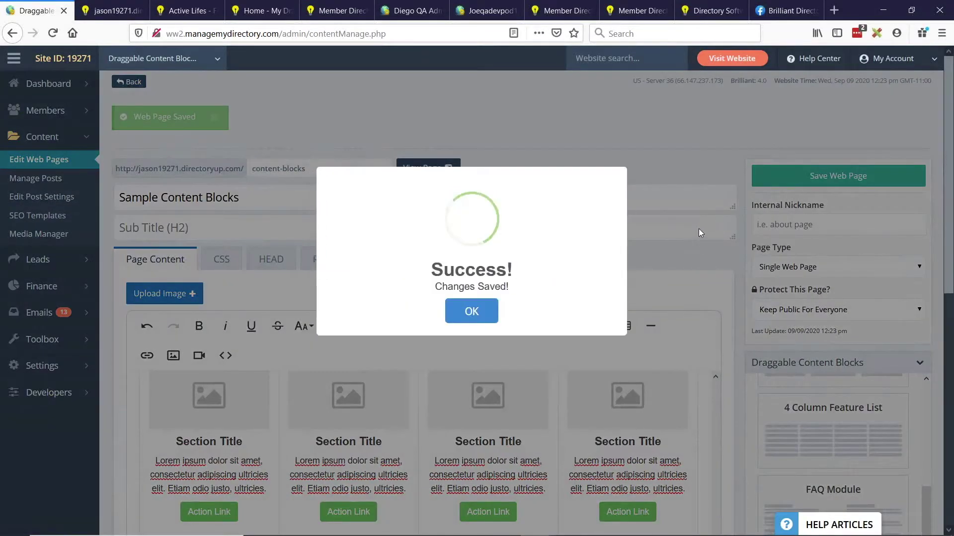
left_click(112, 10)
key("F5")
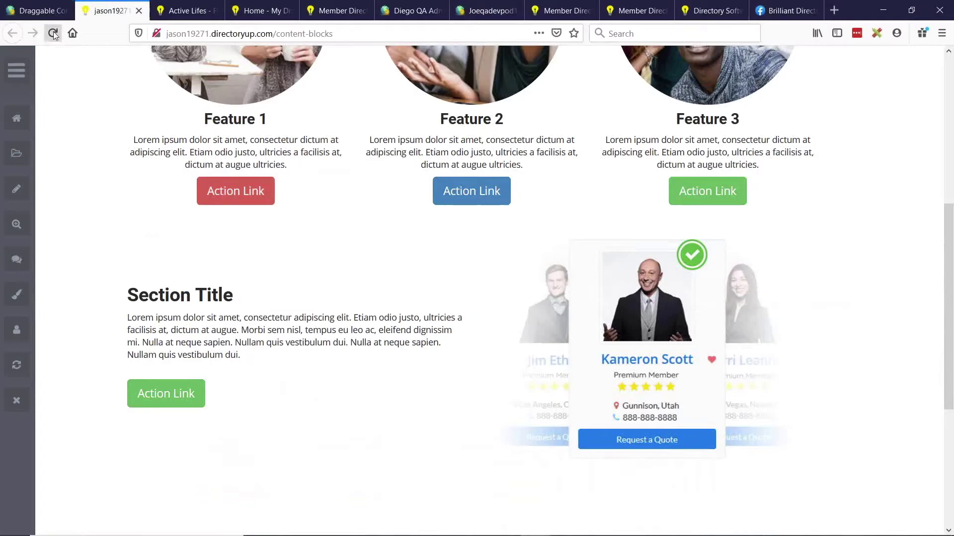
scroll(434, 187, "down", 5)
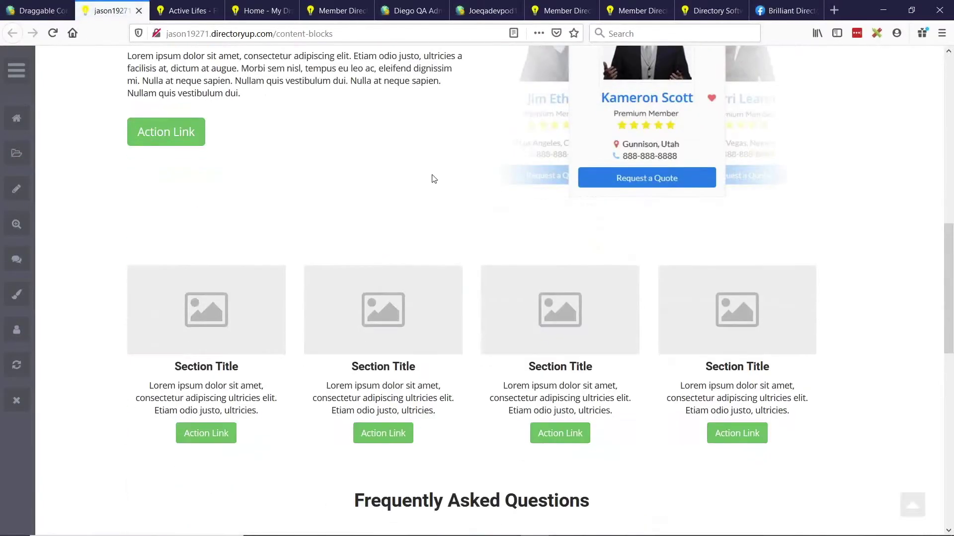
scroll(447, 116, "down", 3)
scroll(373, 122, "down", 1)
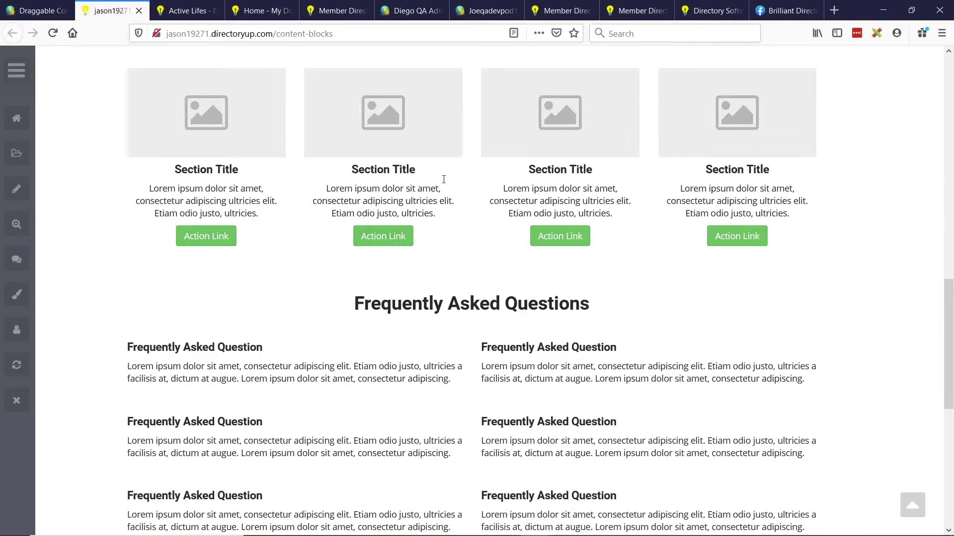
Back in the page editor, open and dismiss the table insertion options without inserting anything.
left_click(62, 12)
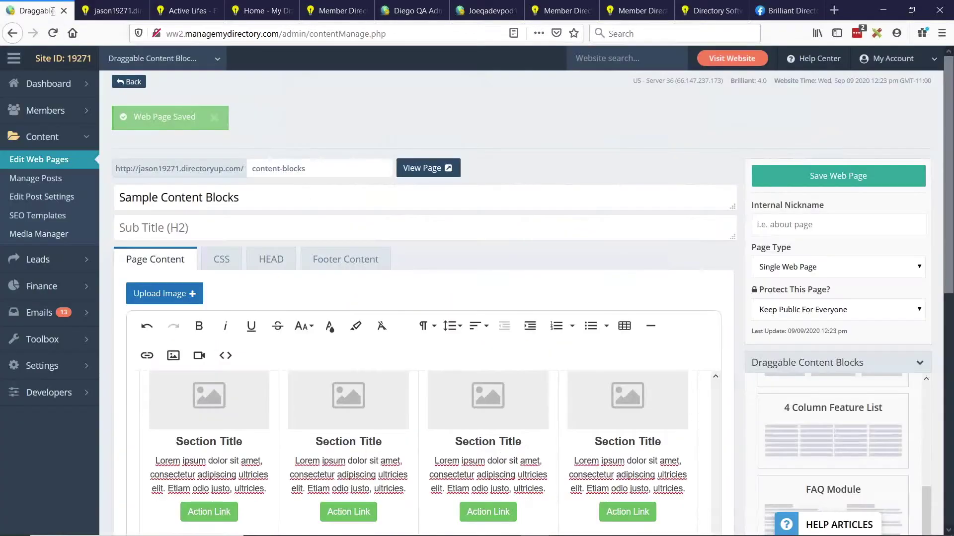
scroll(472, 249, "down", 3)
scroll(467, 339, "up", 6)
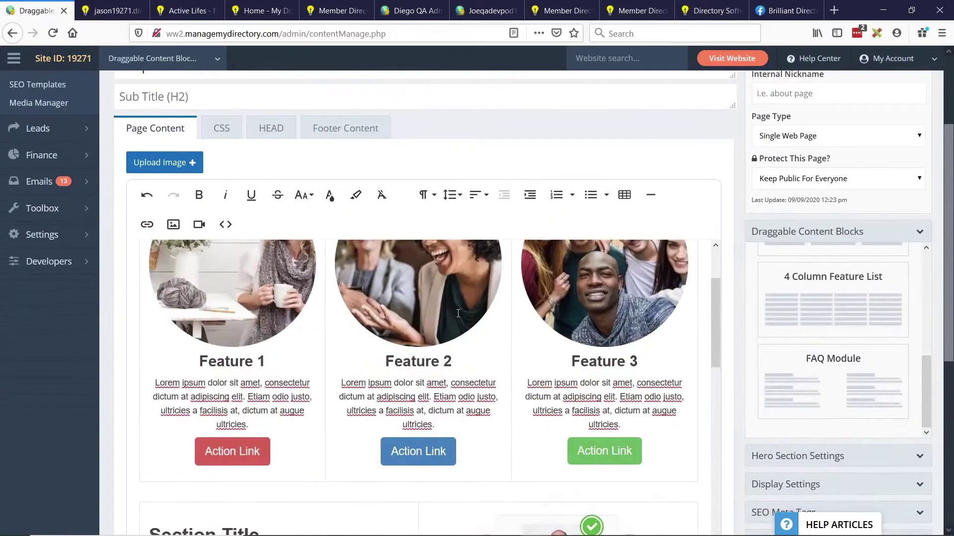
scroll(663, 166, "down", 3)
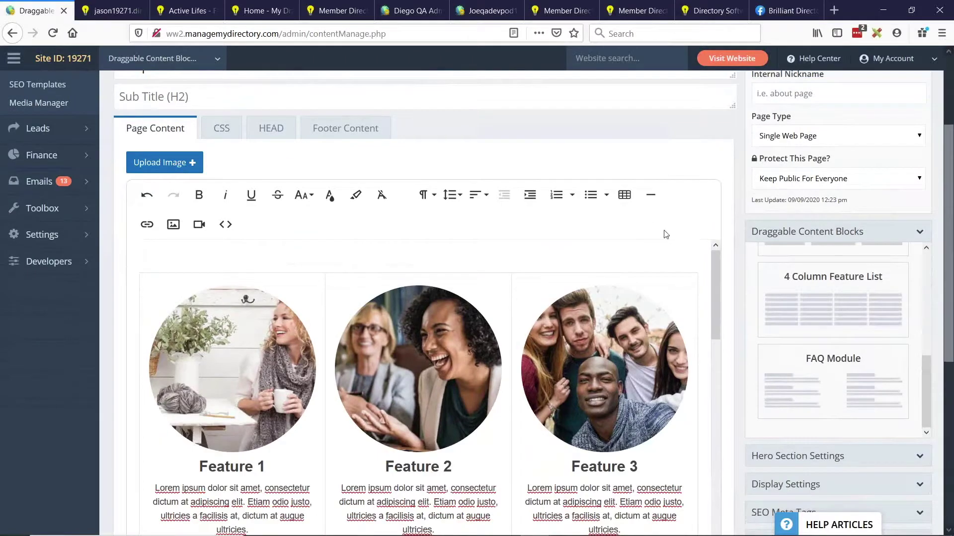
left_click(624, 194)
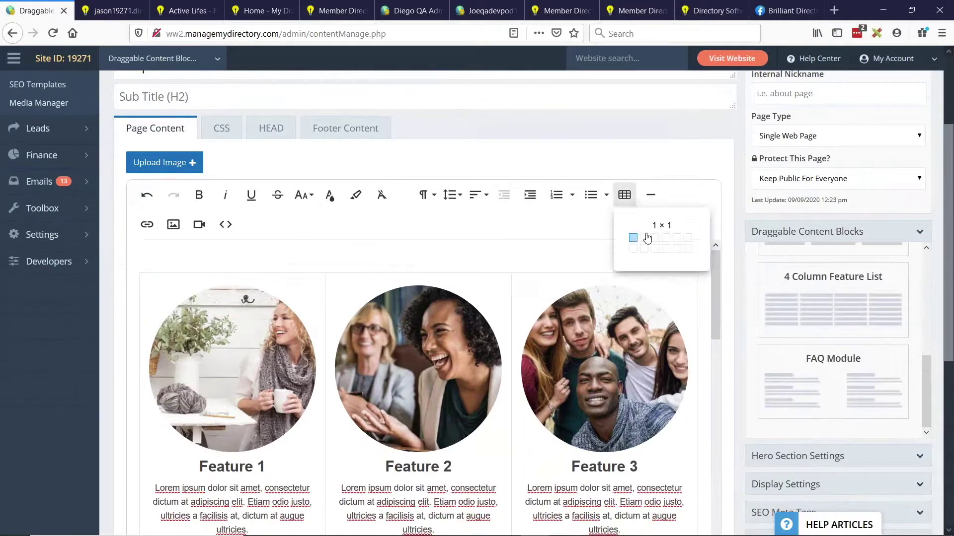
left_click(383, 244)
left_click(624, 194)
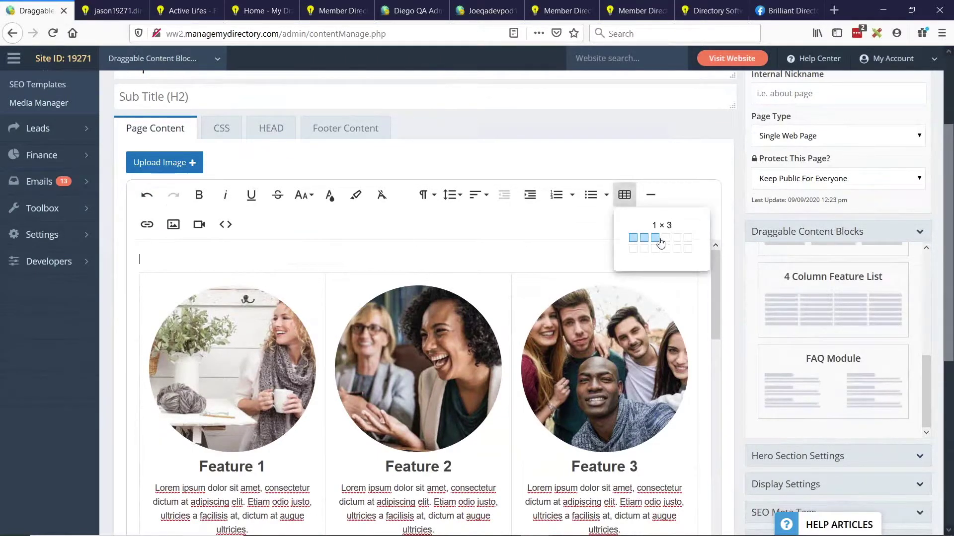
left_click(385, 249)
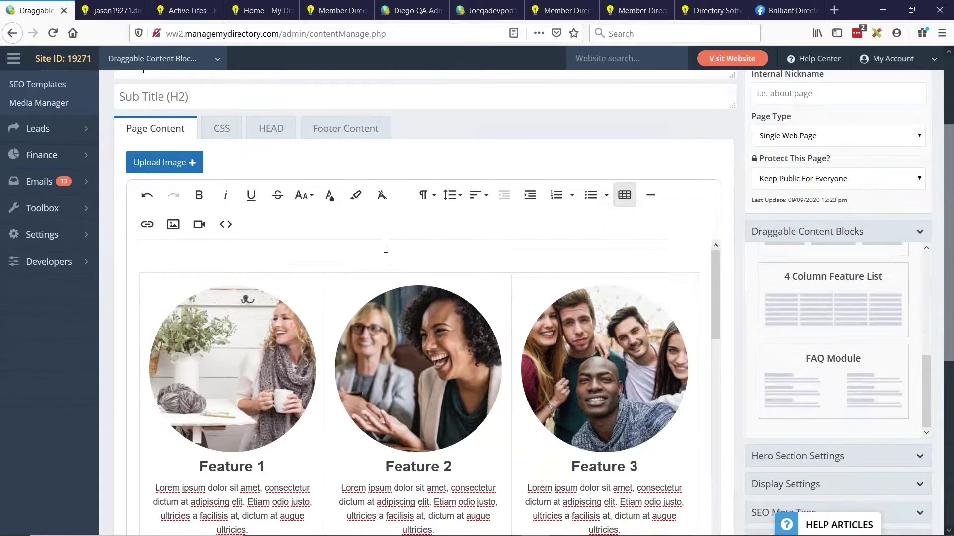
scroll(332, 288, "down", 2)
scroll(332, 288, "up", 2)
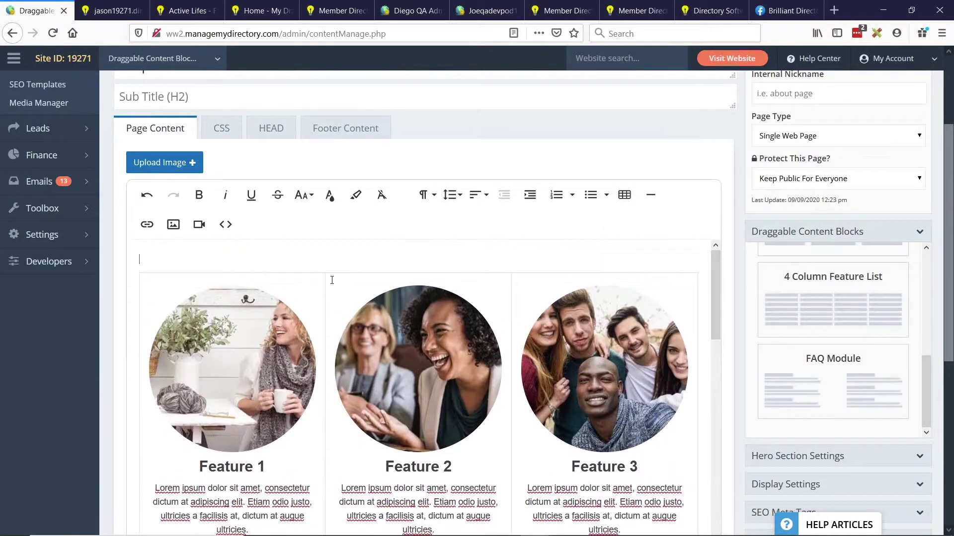
Delete the Feature 2 column from the feature row via the column options.
left_click(331, 280)
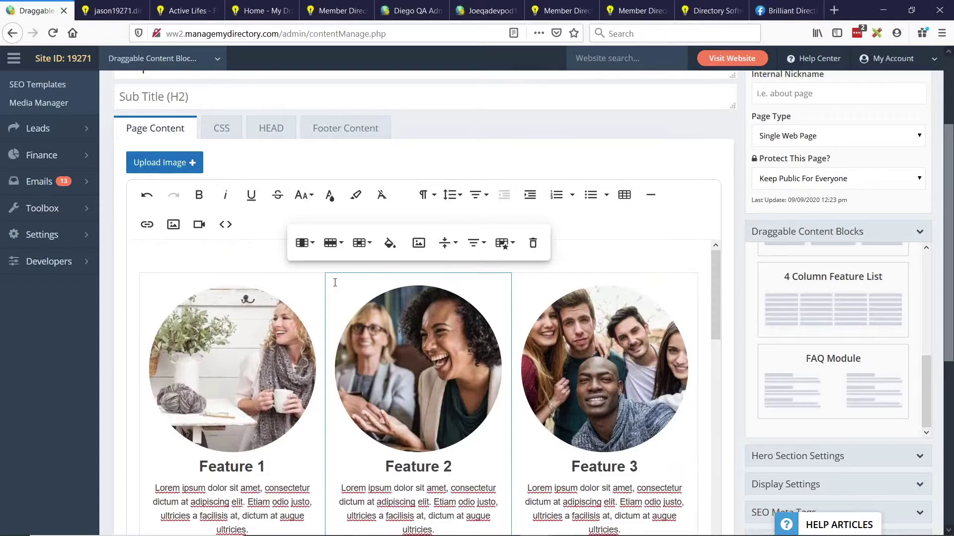
left_click(303, 243)
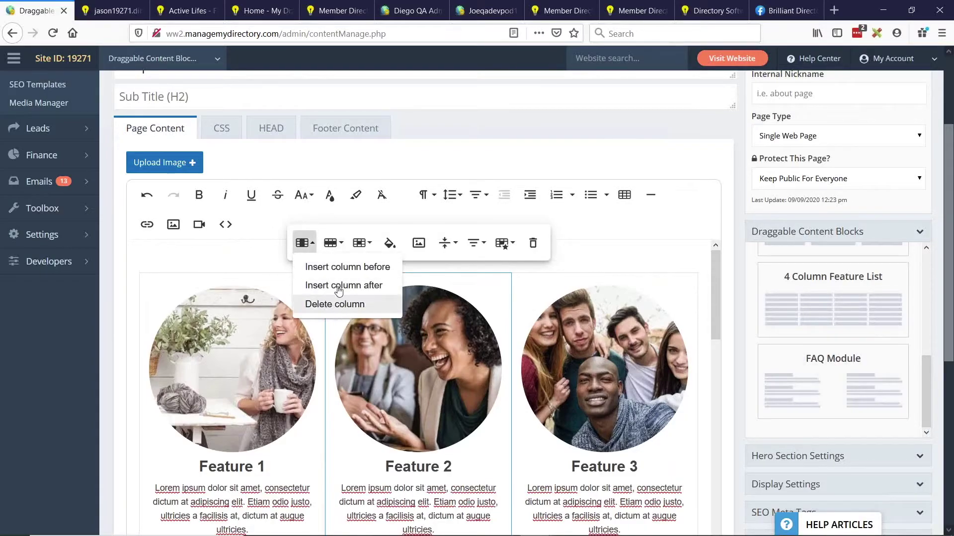
left_click(345, 312)
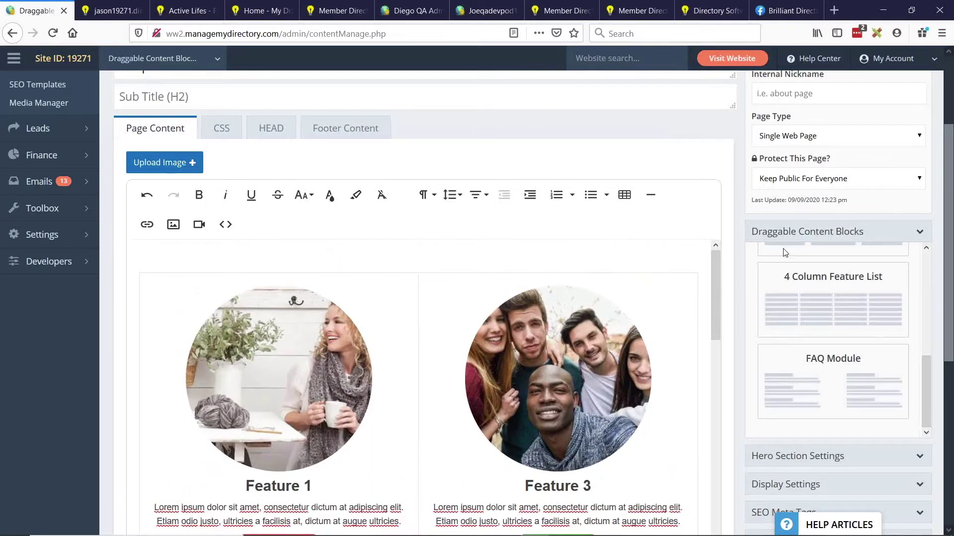
scroll(784, 253, "up", 10)
left_click(858, 178)
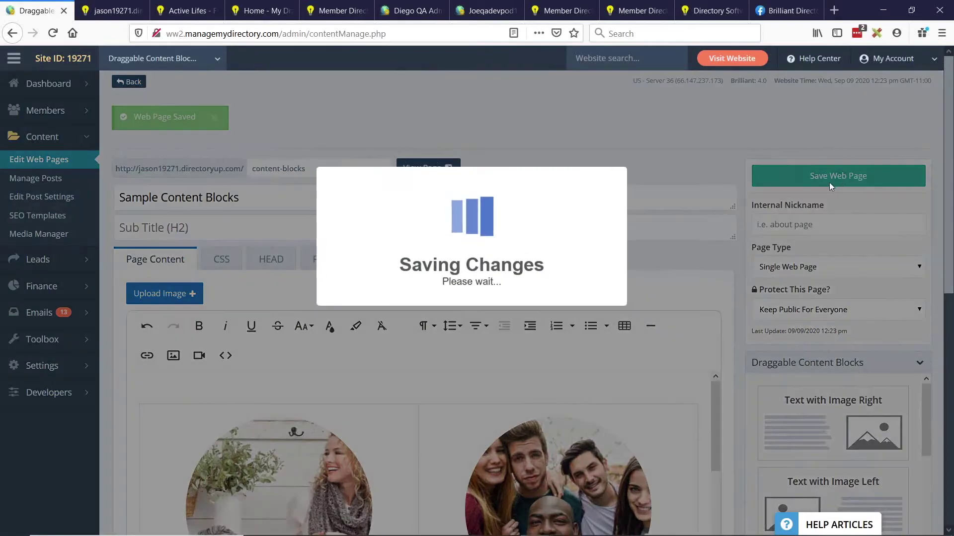
left_click(110, 10)
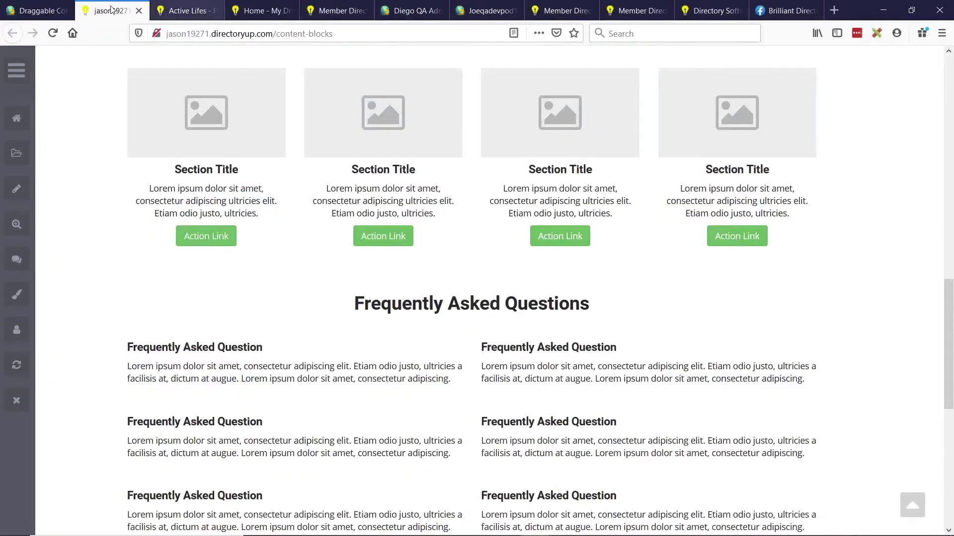
scroll(324, 246, "up", 10)
left_click(52, 33)
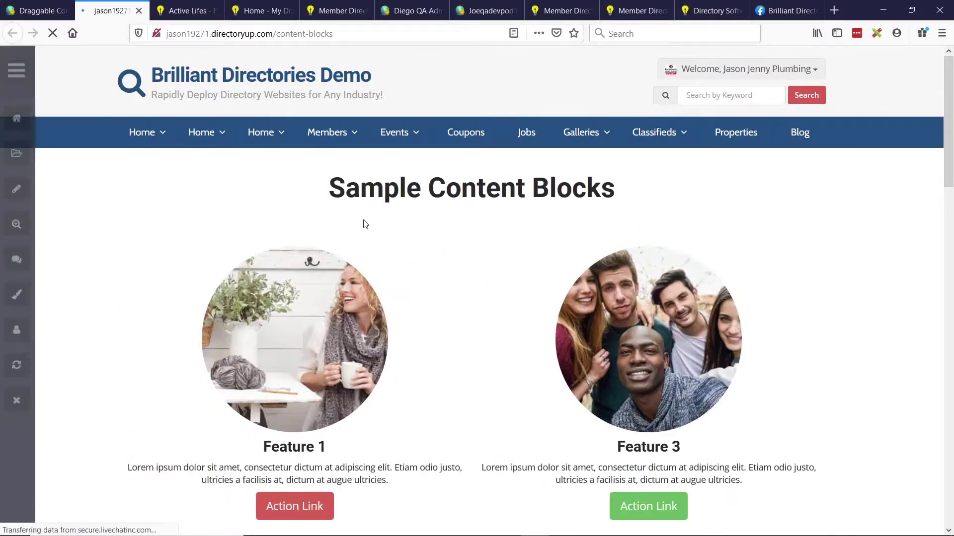
scroll(439, 208, "down", 1)
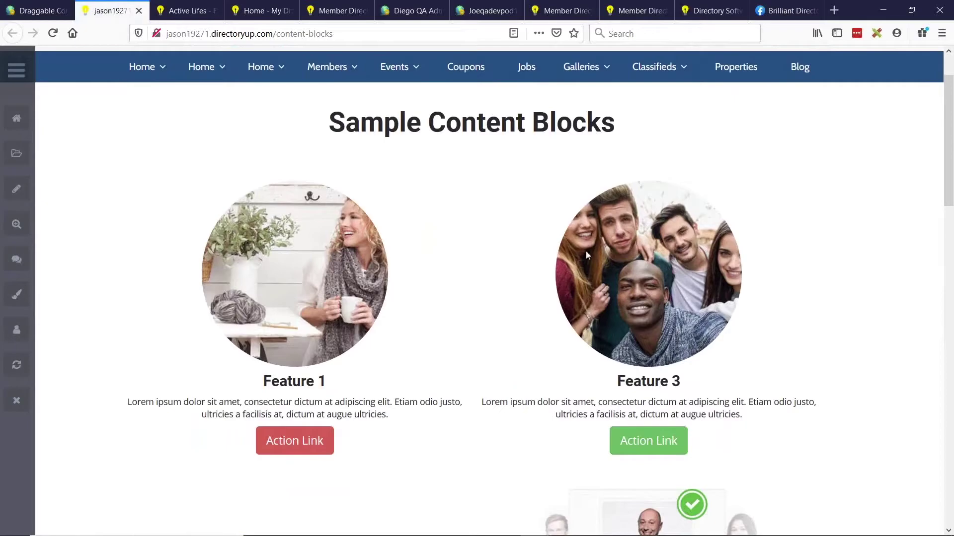
scroll(470, 253, "down", 5)
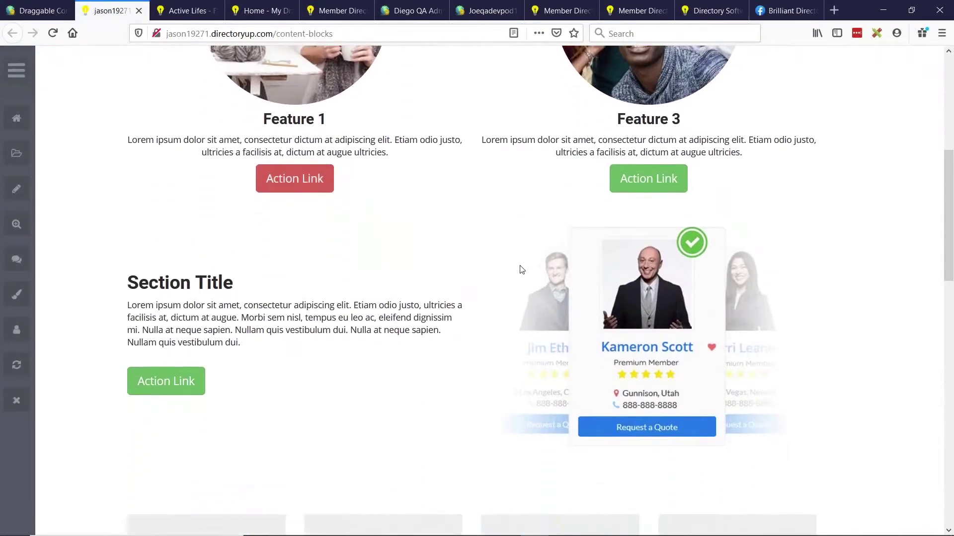
scroll(565, 256, "up", 3)
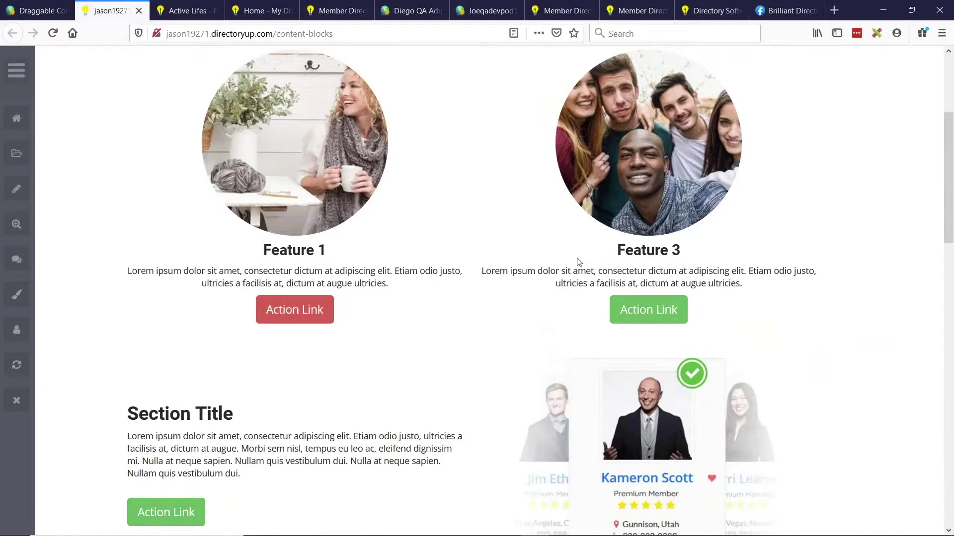
scroll(546, 256, "down", 5)
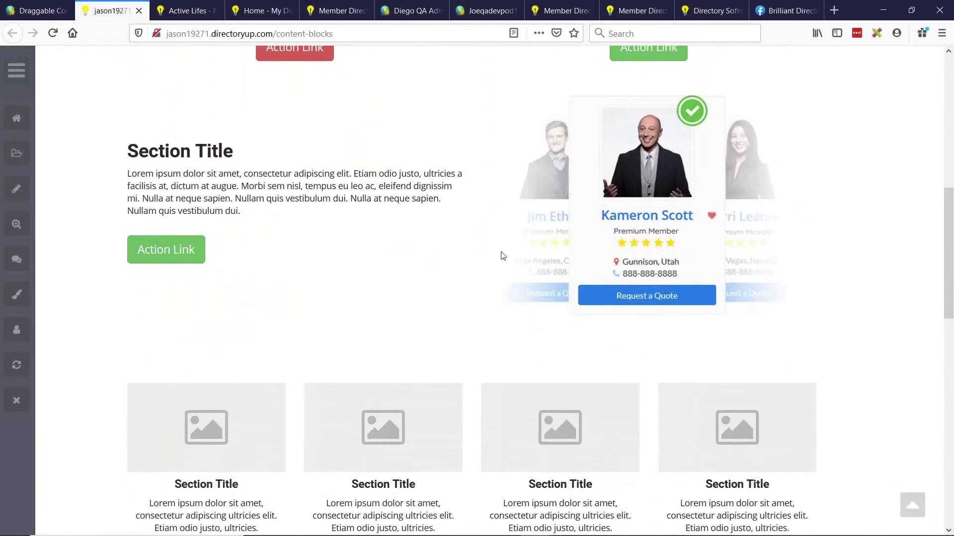
scroll(503, 256, "down", 8)
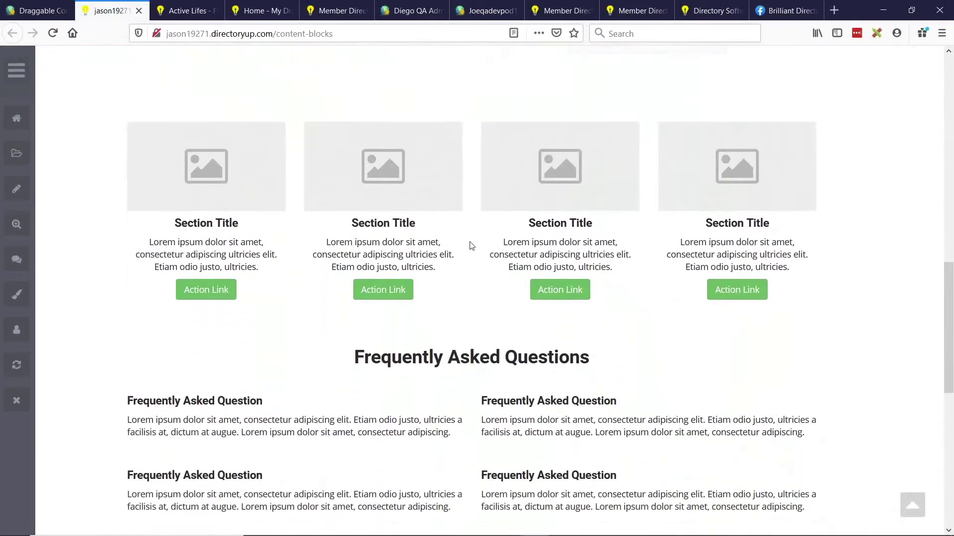
scroll(472, 249, "down", 5)
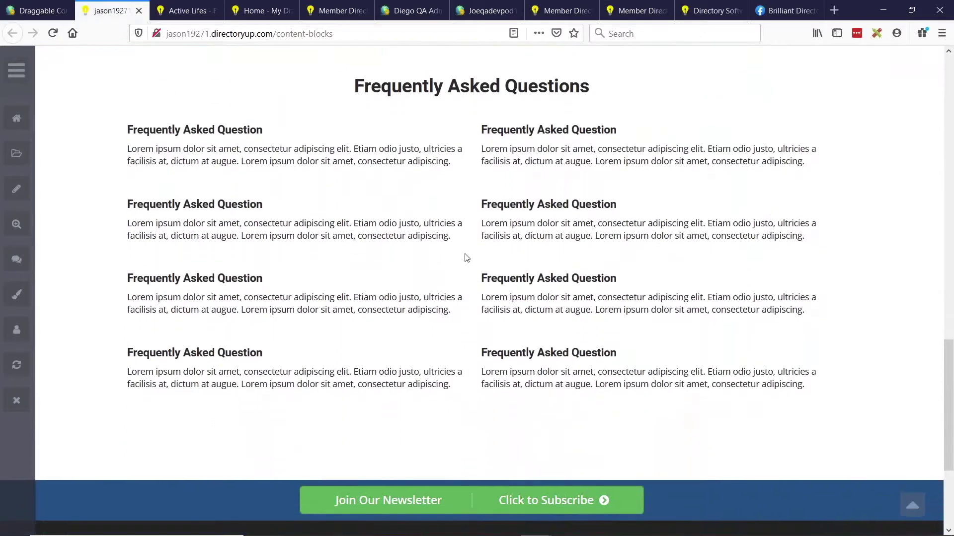
scroll(473, 267, "up", 2)
scroll(474, 267, "up", 11)
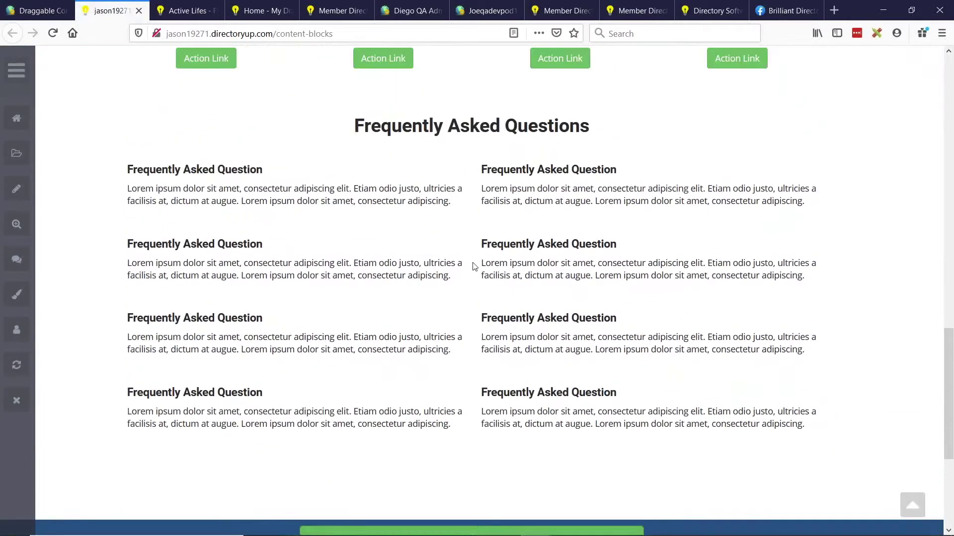
scroll(379, 223, "up", 1)
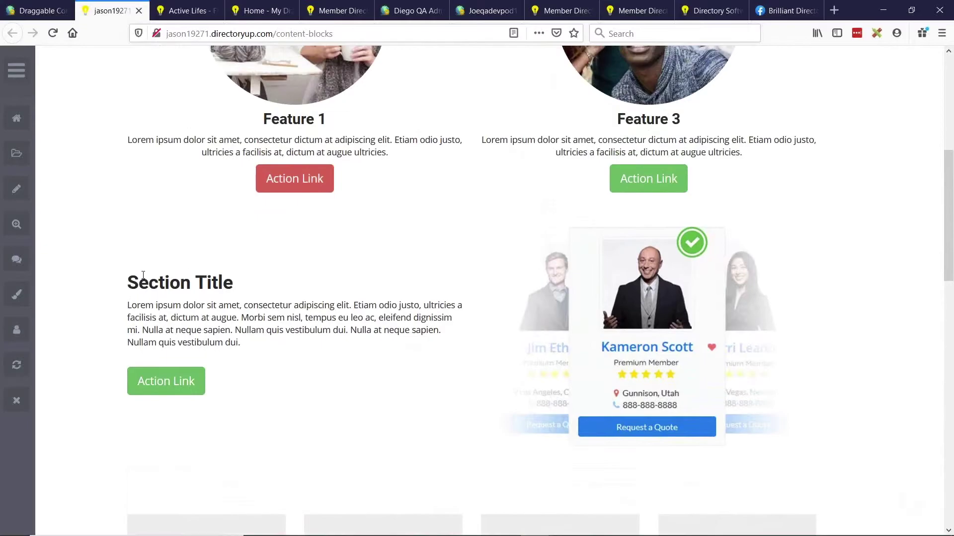
left_click_drag(141, 281, 202, 276)
left_click(226, 321)
scroll(373, 298, "down", 3)
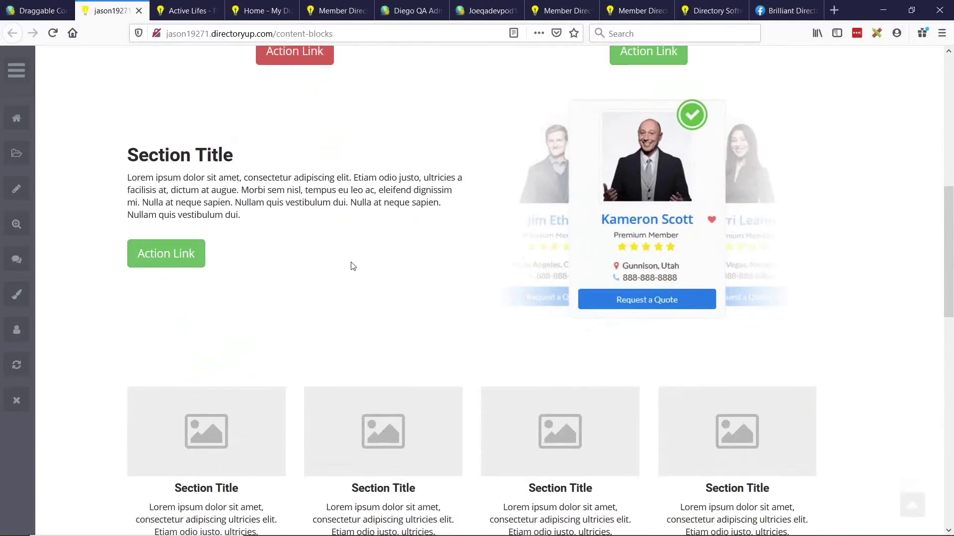
scroll(318, 289, "up", 1)
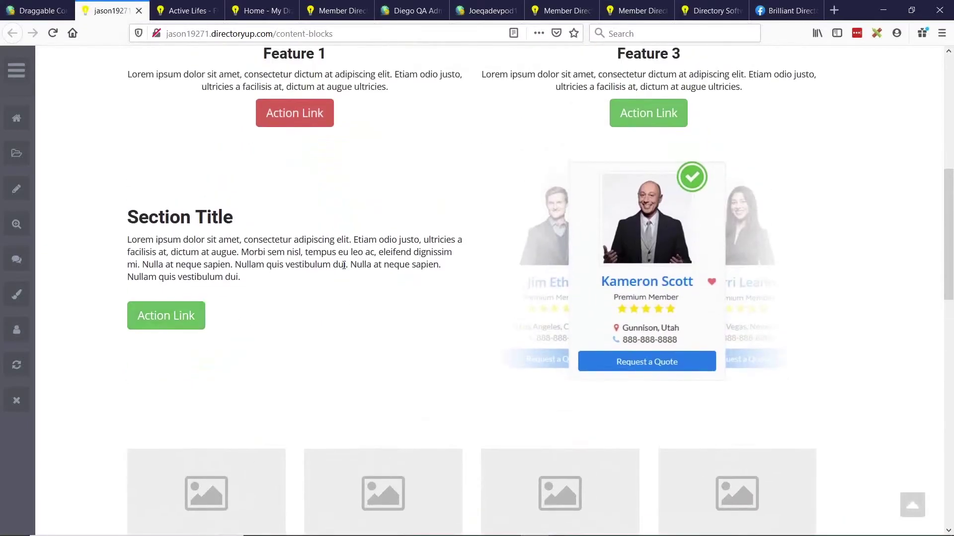
scroll(377, 259, "down", 9)
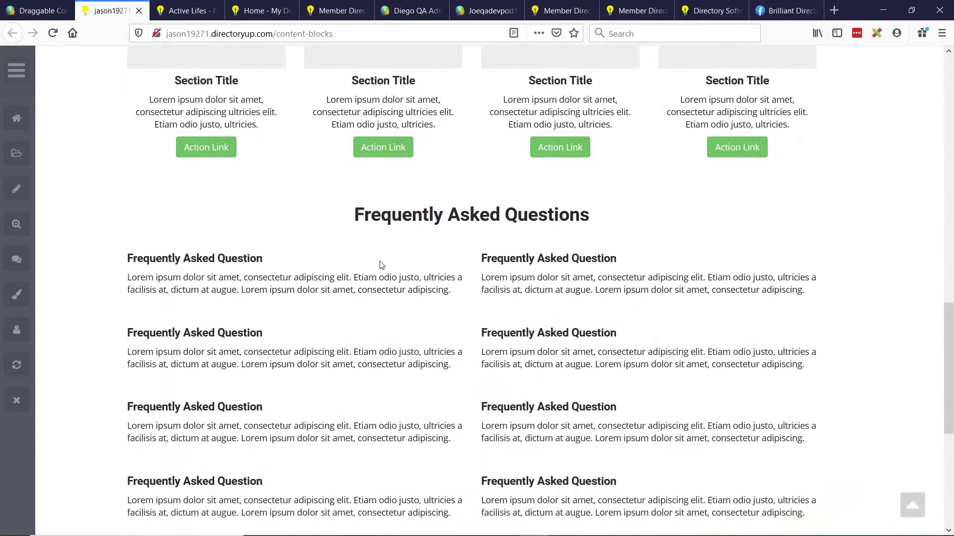
scroll(381, 264, "down", 2)
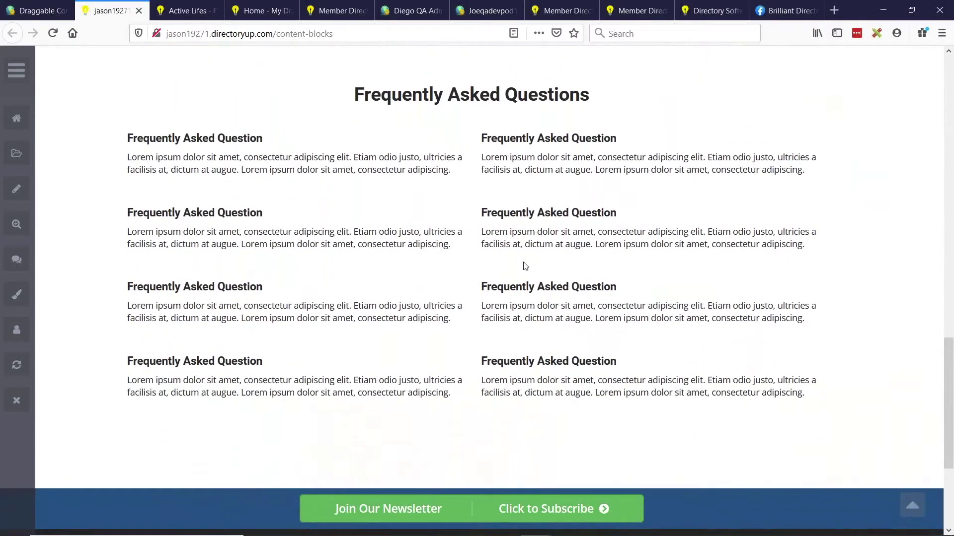
left_click_drag(370, 89, 589, 96)
left_click(494, 185)
left_click_drag(219, 148, 319, 317)
left_click(514, 239)
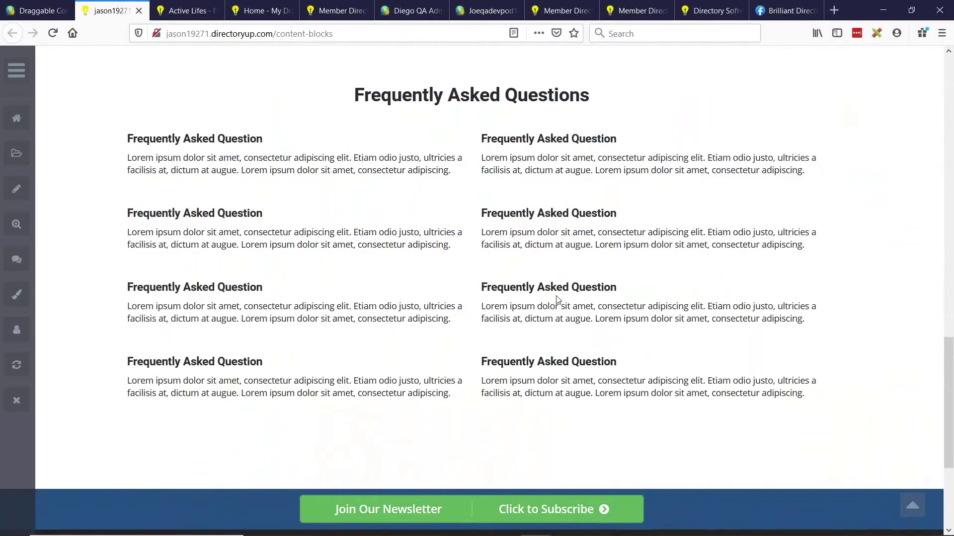
scroll(570, 273, "up", 8)
scroll(546, 297, "up", 8)
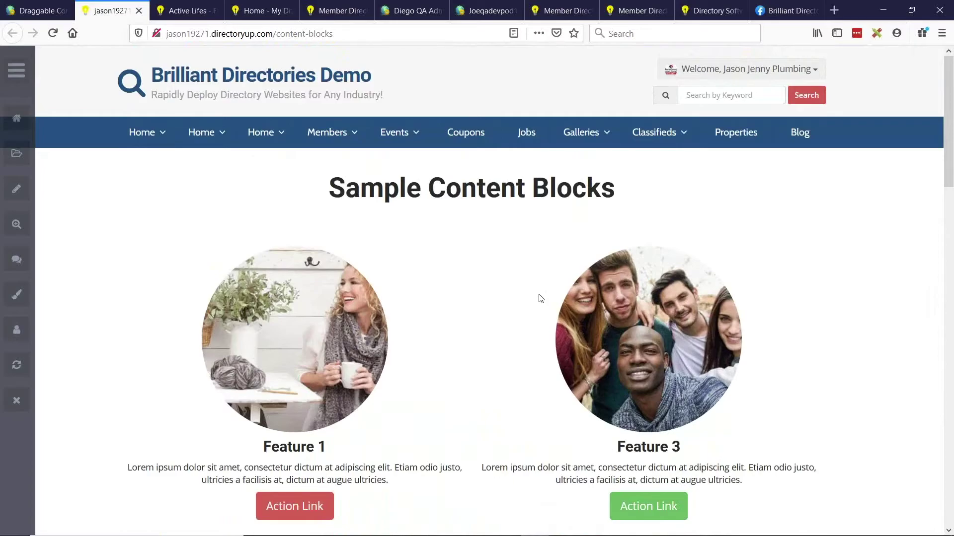
From the admin web pages list, open the Homepage for editing.
left_click(37, 11)
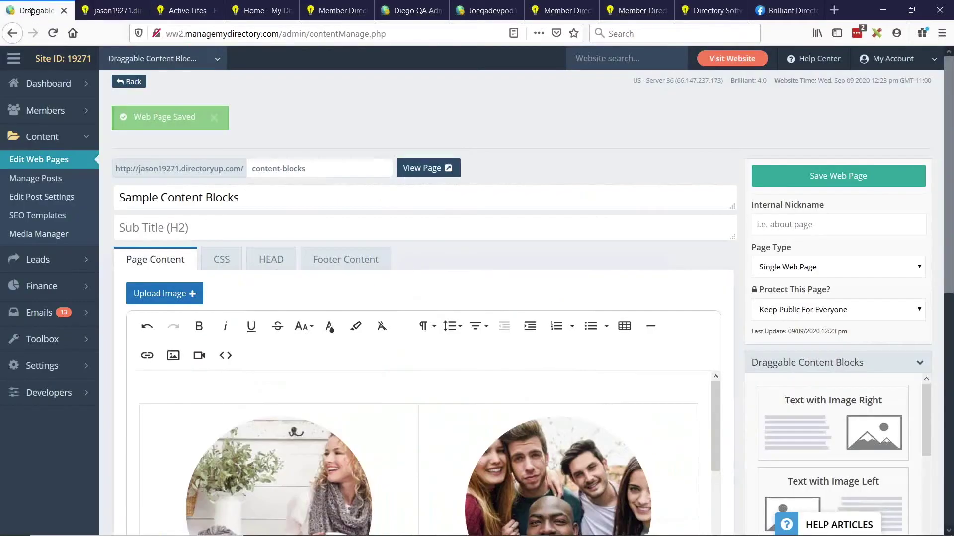
left_click(128, 81)
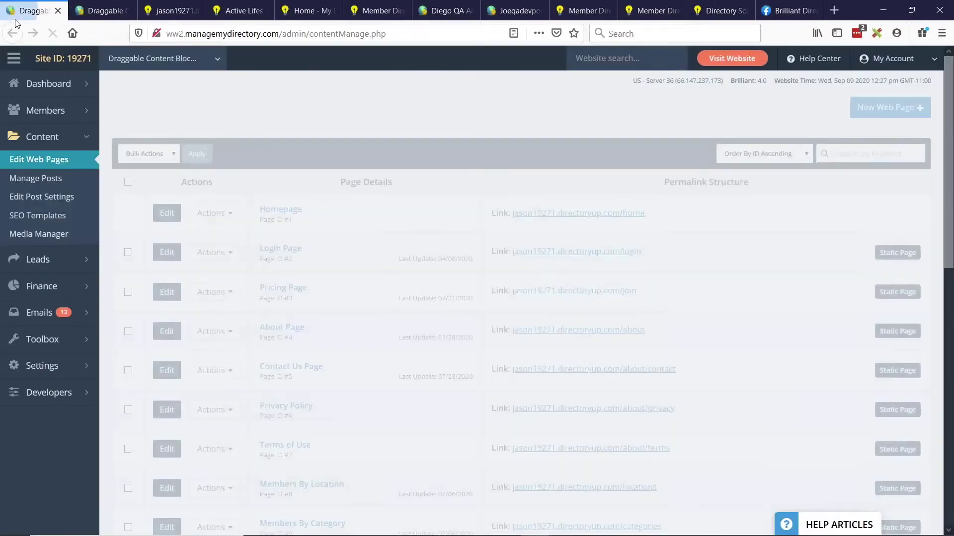
left_click(176, 220)
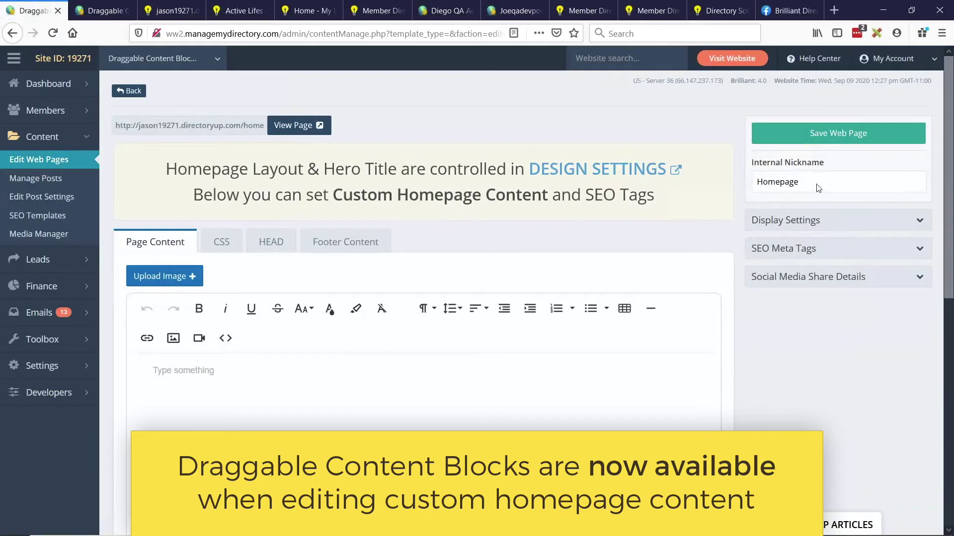
Check the Sample Content Blocks editor's Draggable Content Blocks panel, then return to the Homepage editor.
left_click(95, 10)
scroll(844, 338, "down", 2)
left_click(824, 301)
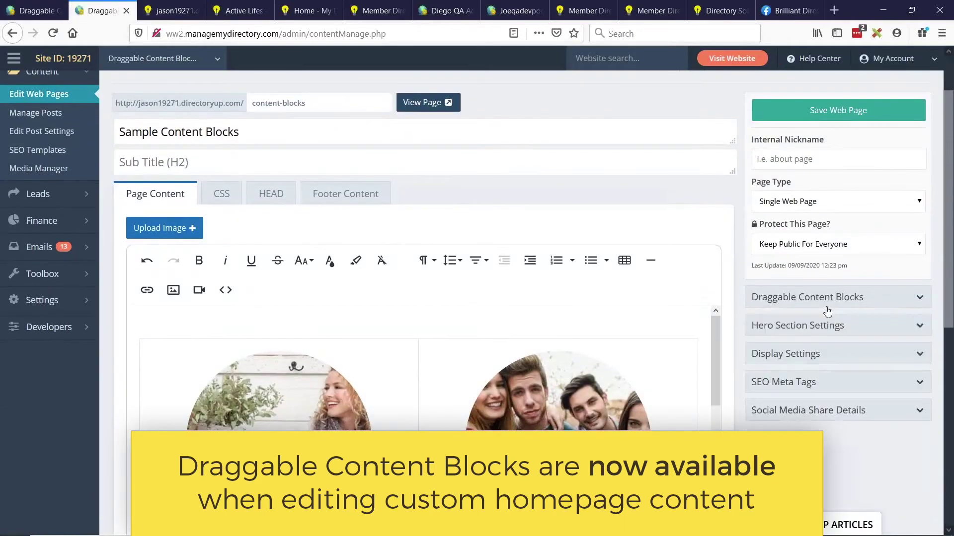
left_click(819, 297)
key("ctrl+Page_Up")
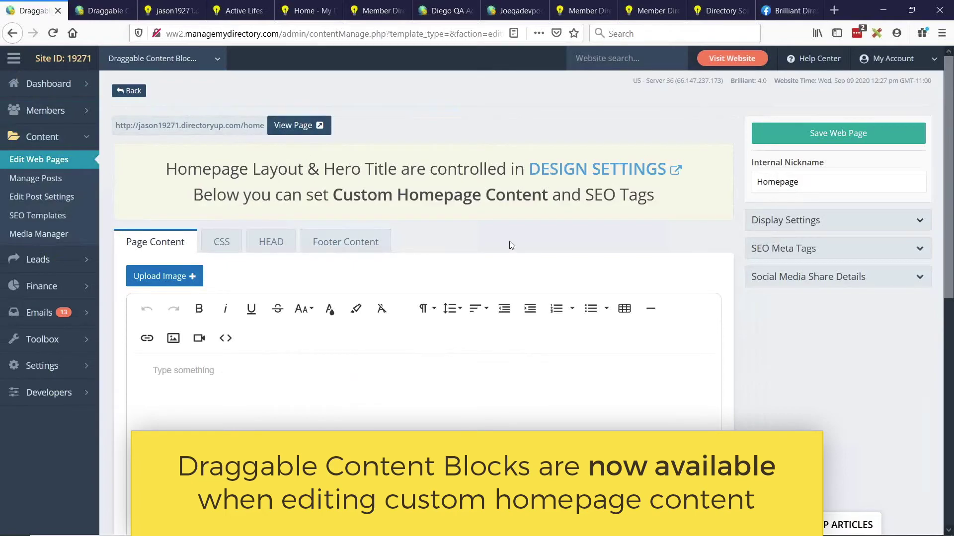
In Design Settings > Homepage Layout, set Section 1 of the section order to Custom Homepage Content.
mouse_move(74, 365)
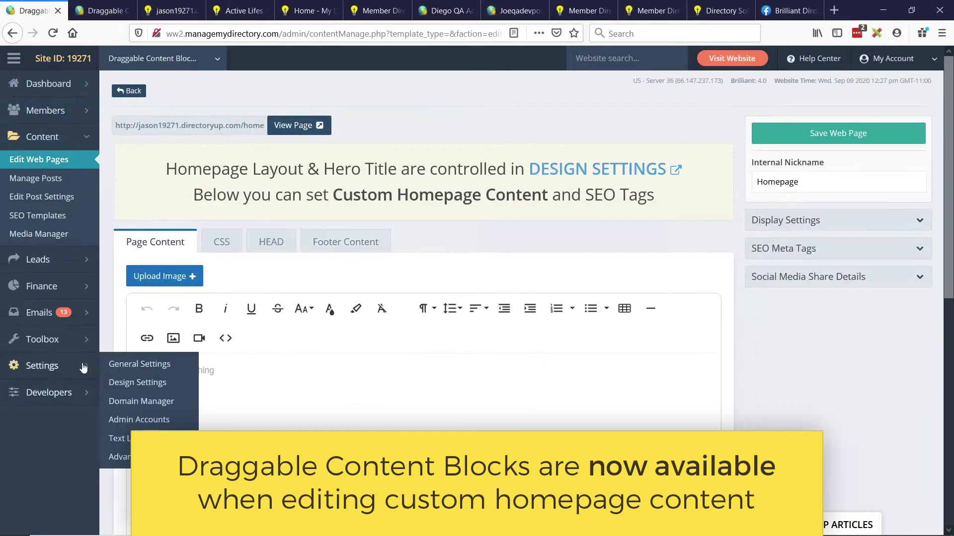
middle_click(137, 387)
left_click(94, 11)
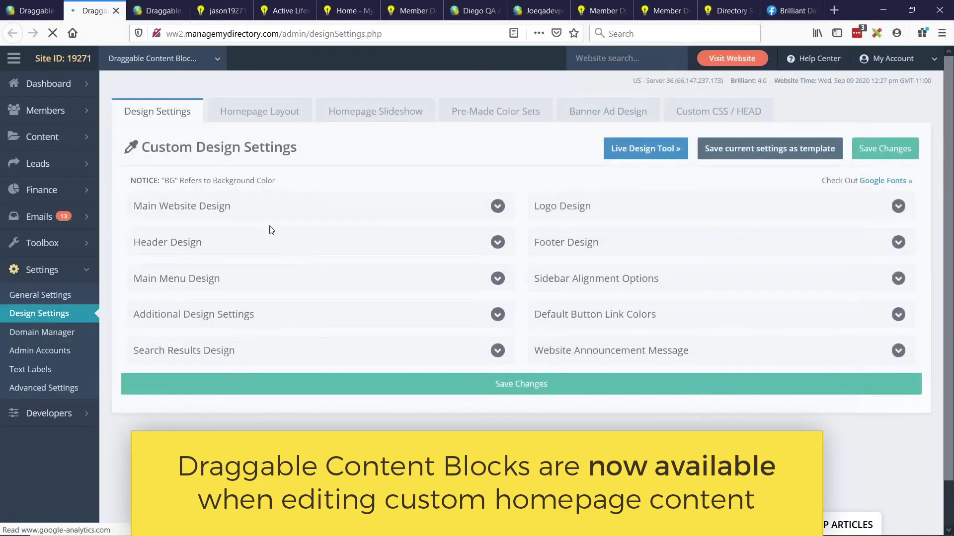
left_click(263, 121)
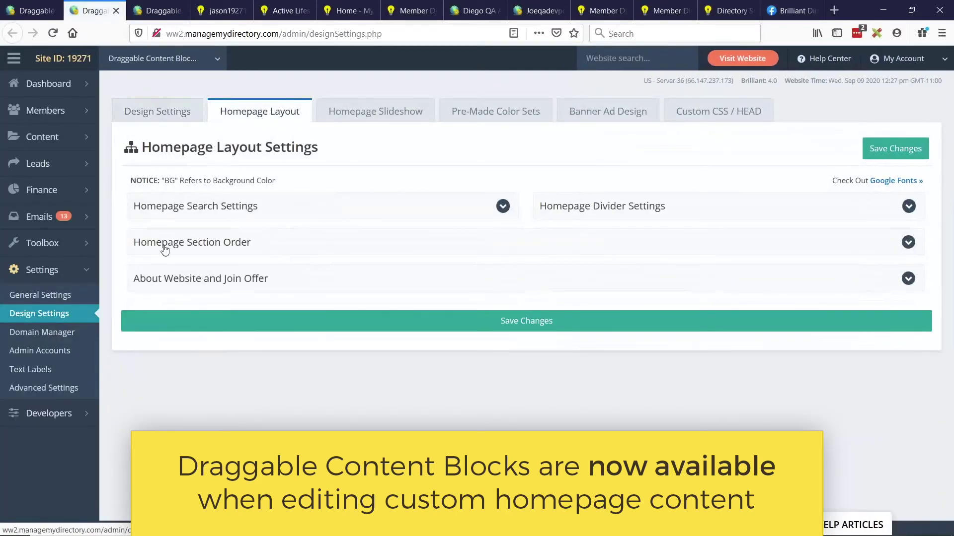
left_click(240, 251)
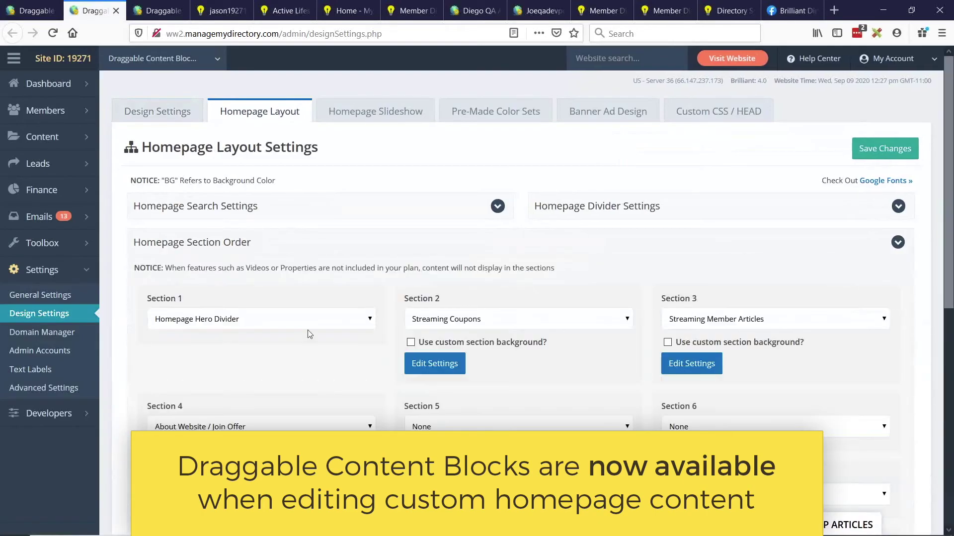
left_click(291, 322)
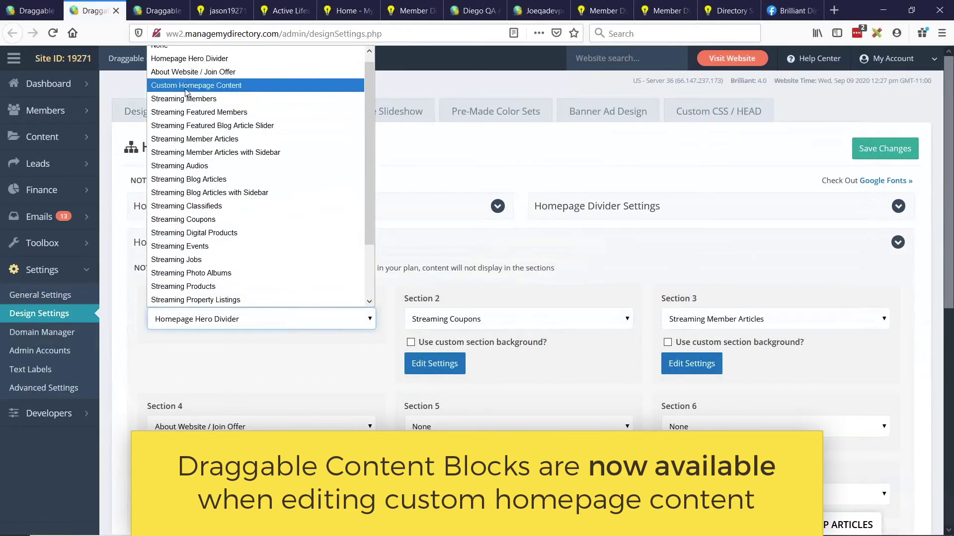
left_click(219, 85)
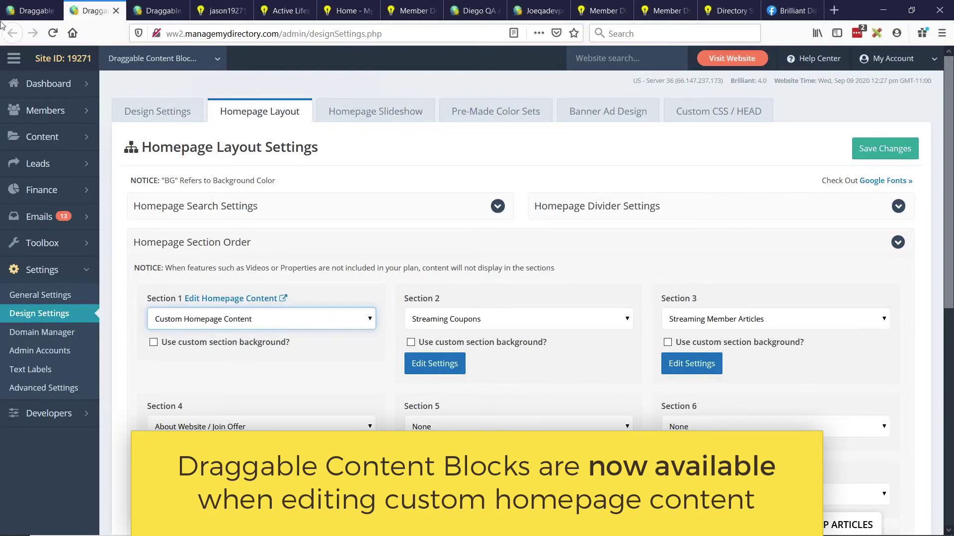
Review the still-empty Homepage content editor.
key("ctrl+shift+Tab")
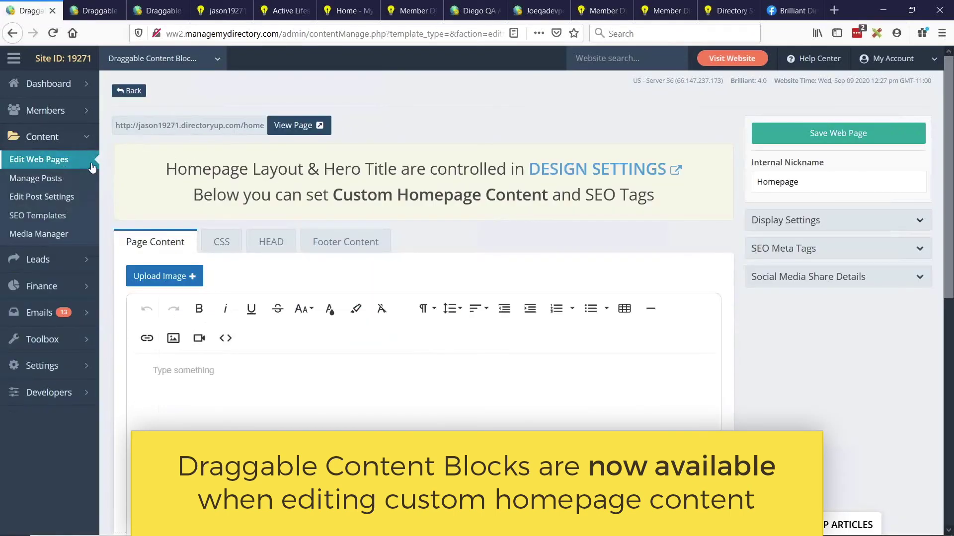
left_click_drag(257, 127, 260, 128)
left_click(270, 364)
scroll(318, 207, "down", 5)
scroll(325, 288, "up", 5)
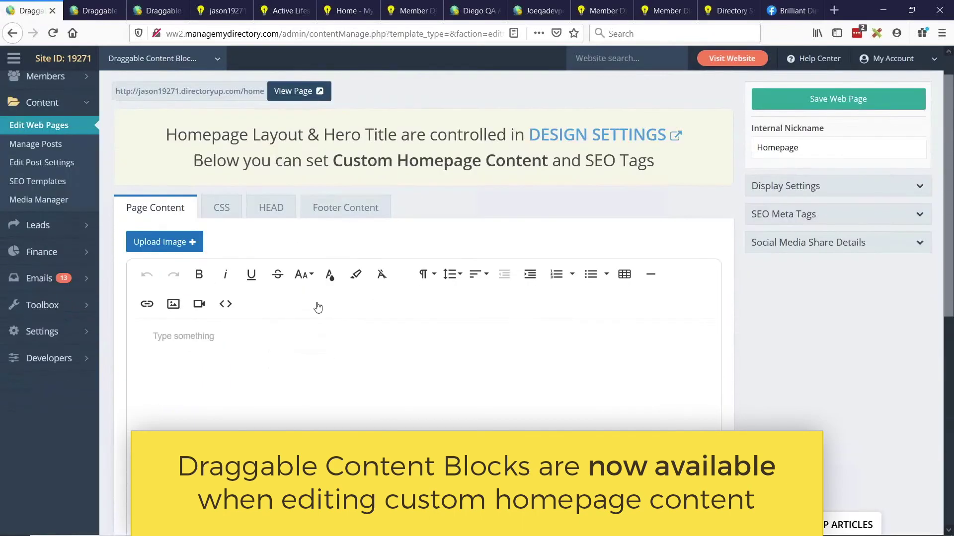
In the homepage layout settings, expand and collapse the Homepage Search Settings options.
left_click(95, 11)
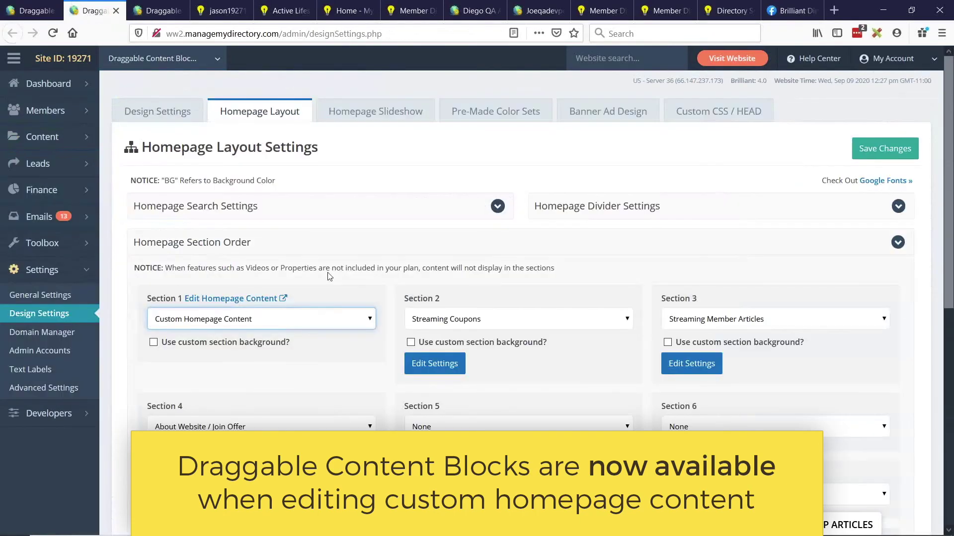
left_click(234, 205)
scroll(235, 212, "down", 3)
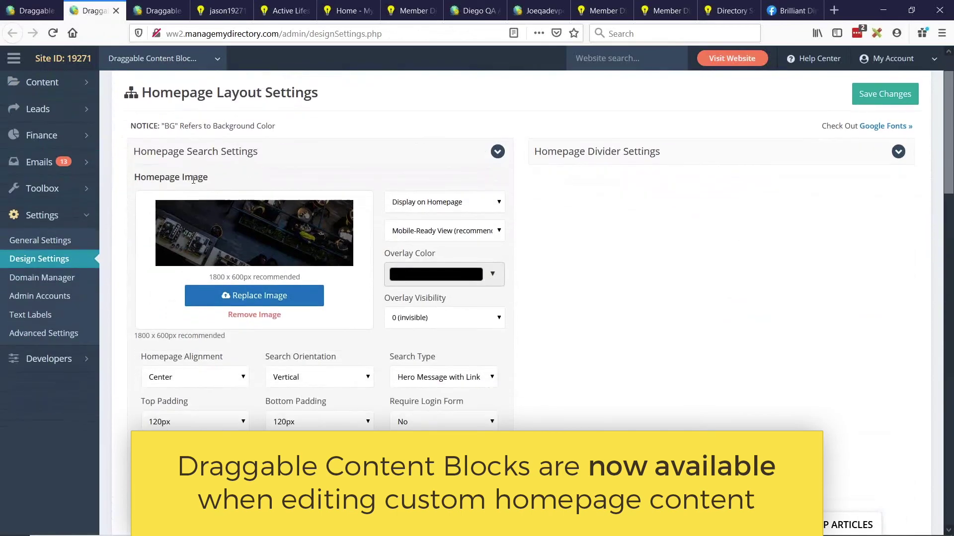
scroll(276, 311, "up", 3)
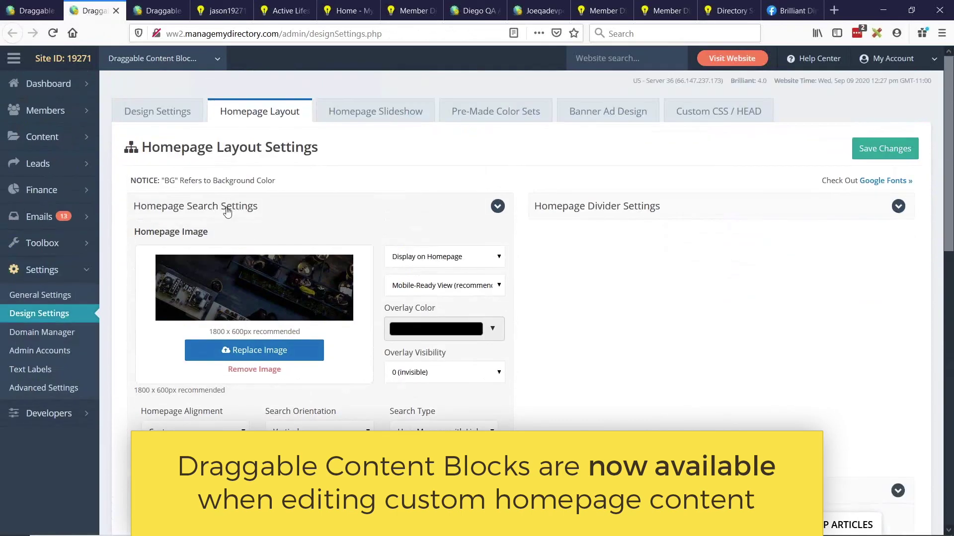
left_click(229, 211)
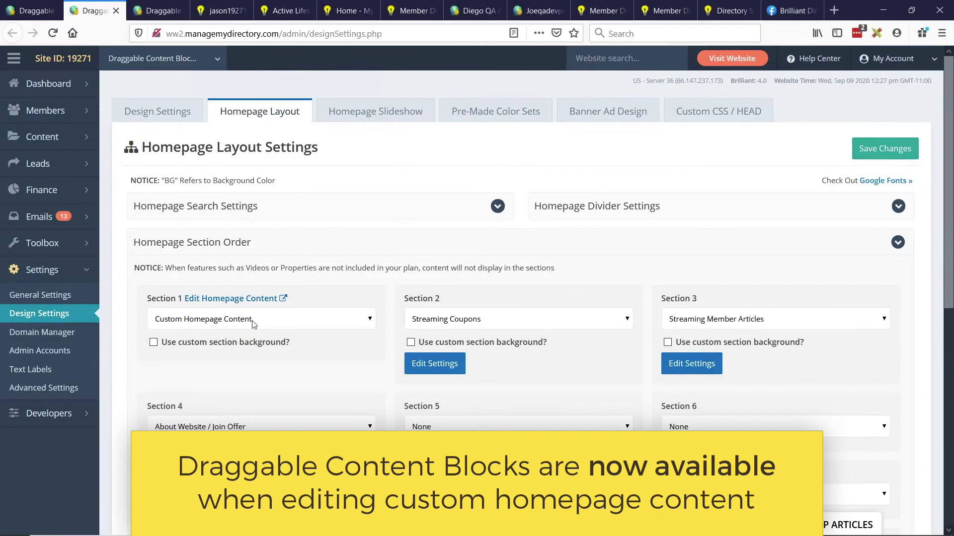